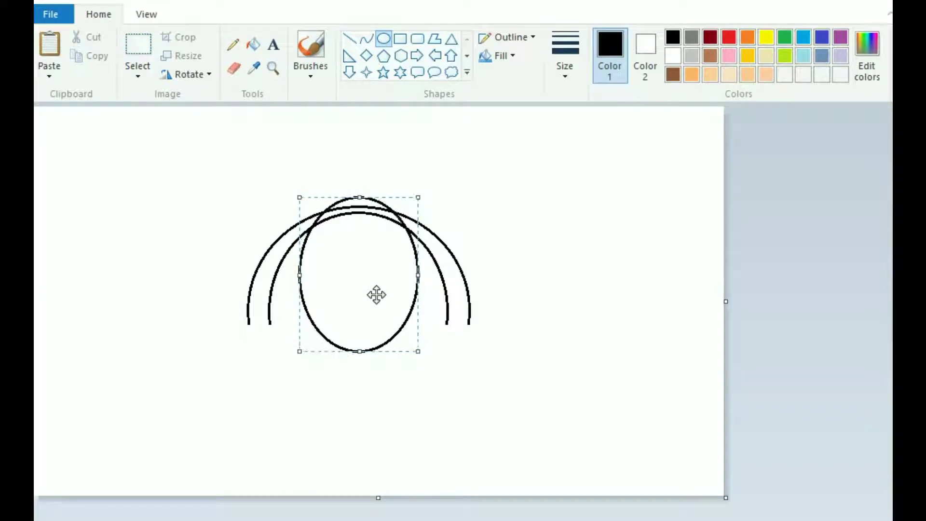
Step: Nudge the body ellipse slightly up and left to centre it between the arms, and finish placing it
{"action": "key", "text": "Up"}
{"action": "key", "text": "Left"}
{"action": "key", "text": "Up"}
{"action": "key", "text": "Up"}
{"action": "left_click", "coordinate": [547, 251]}
Step: Draw a narrow upright ellipse overlapping the bottom of the body as the inner leg outline, adjusting its size and position
{"action": "left_click_drag", "start_coordinate": [538, 230], "coordinate": [664, 375]}
{"action": "left_click_drag", "start_coordinate": [612, 323], "coordinate": [369, 386]}
{"action": "left_click_drag", "start_coordinate": [420, 369], "coordinate": [397, 372]}
{"action": "left_click_drag", "start_coordinate": [334, 386], "coordinate": [348, 395]}
{"action": "left_click_drag", "start_coordinate": [361, 446], "coordinate": [358, 440]}
{"action": "left_click_drag", "start_coordinate": [411, 372], "coordinate": [397, 378]}
{"action": "left_click_drag", "start_coordinate": [348, 378], "coordinate": [385, 376]}
{"action": "mouse_move", "coordinate": [350, 378]}
{"action": "left_mouse_down"}
{"action": "mouse_move", "coordinate": [364, 381]}
{"action": "mouse_move", "coordinate": [357, 375]}
{"action": "left_mouse_up"}
{"action": "left_click", "coordinate": [451, 376]}
Step: Draw a larger upright ellipse around the inner leg ellipse and narrow and nudge it to form the outer leg outline
{"action": "mouse_move", "coordinate": [524, 233]}
{"action": "left_mouse_down"}
{"action": "mouse_move", "coordinate": [625, 388]}
{"action": "mouse_move", "coordinate": [653, 401]}
{"action": "left_mouse_up"}
{"action": "mouse_move", "coordinate": [588, 352]}
{"action": "left_mouse_down"}
{"action": "mouse_move", "coordinate": [492, 401]}
{"action": "mouse_move", "coordinate": [364, 401]}
{"action": "mouse_move", "coordinate": [359, 412]}
{"action": "left_mouse_up"}
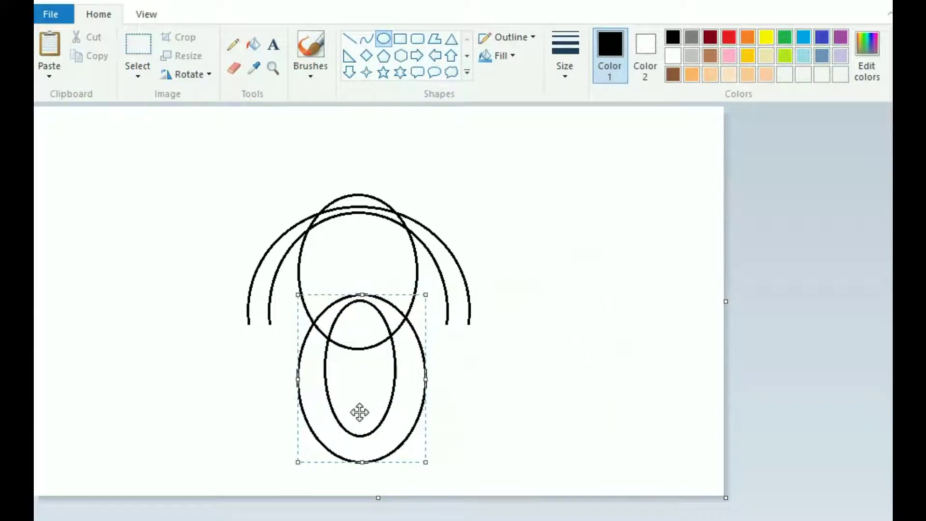
{"action": "left_click_drag", "start_coordinate": [425, 379], "coordinate": [413, 379]}
{"action": "key", "text": "Right"}
{"action": "key", "text": "Right"}
{"action": "key", "text": "Right"}
{"action": "key", "text": "Right"}
{"action": "key", "text": "Right"}
{"action": "key", "text": "Right"}
{"action": "key", "text": "Right"}
{"action": "key", "text": "Right"}
{"action": "key", "text": "Left"}
{"action": "key", "text": "Left"}
{"action": "key", "text": "Down"}
{"action": "key", "text": "Down"}
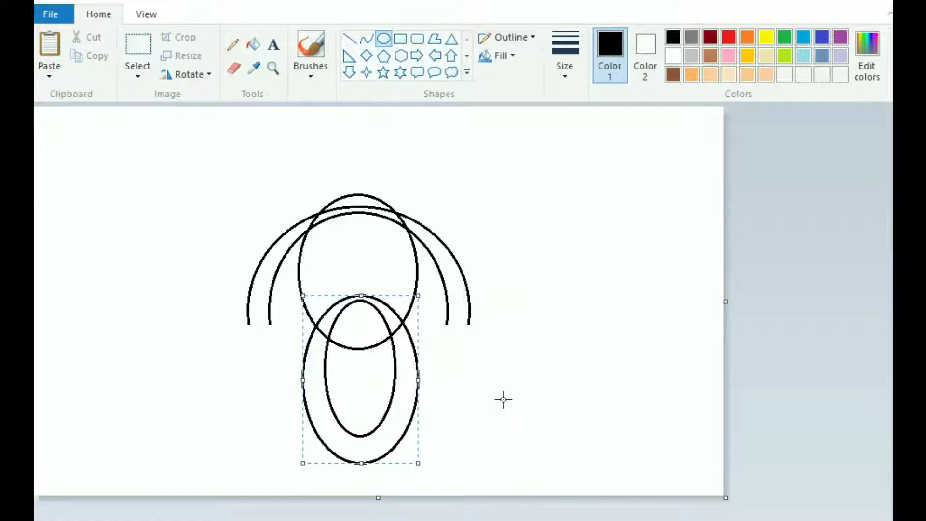
Step: Select and delete the lower part of both leg ellipses so open leg ends remain
{"action": "left_click", "coordinate": [137, 44]}
{"action": "left_click_drag", "start_coordinate": [292, 397], "coordinate": [500, 474]}
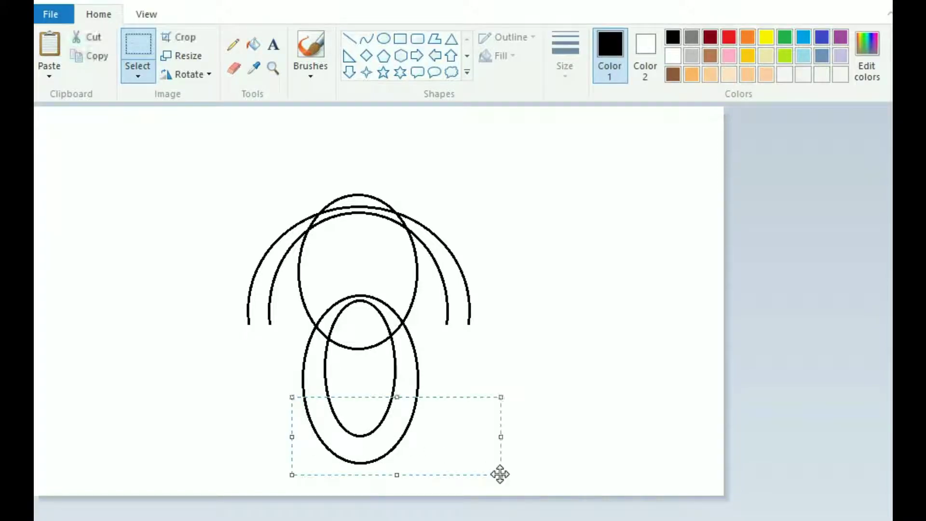
{"action": "key", "text": "Delete"}
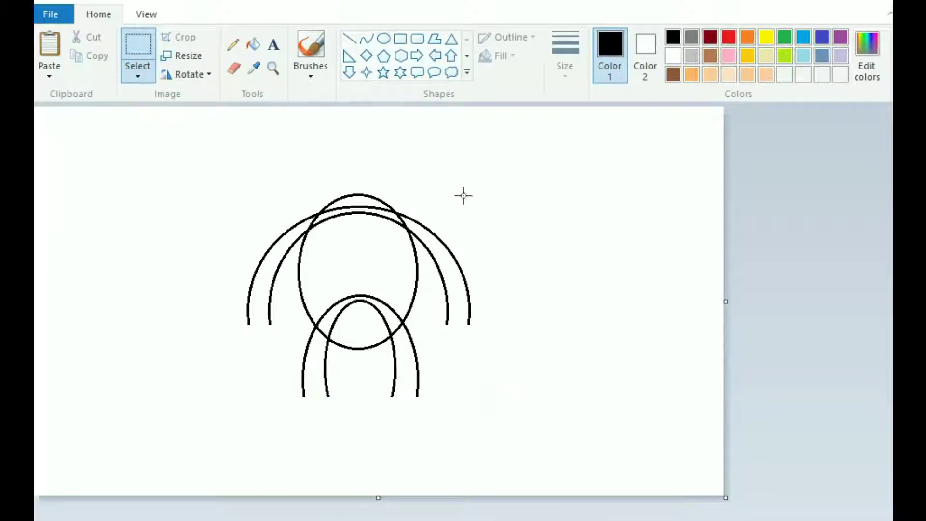
Step: Erase the arm and leg lines inside the body ellipse, using a smaller eraser for the stubs at the joints
{"action": "left_click", "coordinate": [233, 68]}
{"action": "mouse_move", "coordinate": [345, 300]}
{"action": "left_mouse_down"}
{"action": "mouse_move", "coordinate": [335, 317]}
{"action": "mouse_move", "coordinate": [364, 295]}
{"action": "mouse_move", "coordinate": [393, 319]}
{"action": "left_mouse_up"}
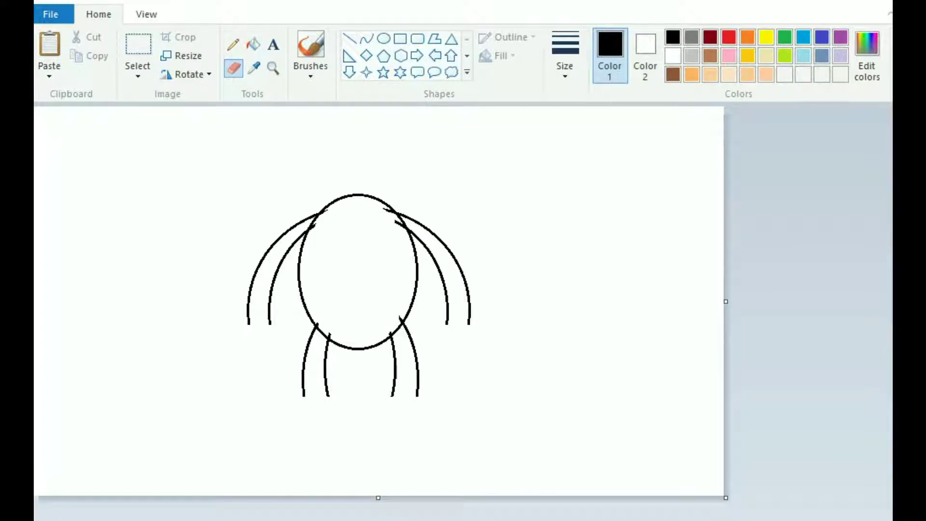
{"action": "key", "text": "ctrl+Page_Up"}
{"action": "scroll", "coordinate": [463, 313], "scroll_direction": "right", "scroll_amount": 5}
{"action": "scroll", "coordinate": [368, 369], "scroll_direction": "down", "scroll_amount": 3}
{"action": "left_click", "coordinate": [565, 58]}
{"action": "left_click", "coordinate": [564, 100]}
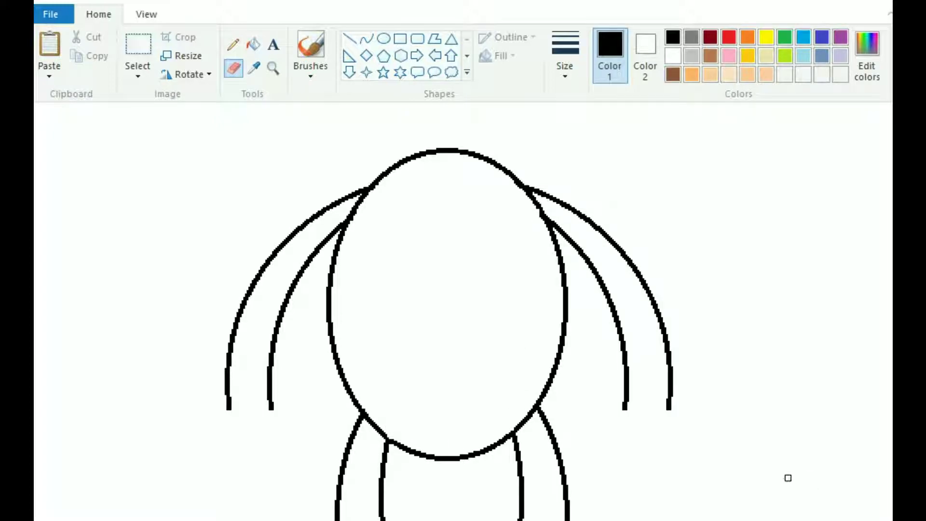
Step: Draw a circle for the head and position it centred over the top of the body
{"action": "scroll", "coordinate": [790, 478], "scroll_direction": "down", "scroll_amount": 1}
{"action": "left_click", "coordinate": [383, 39]}
{"action": "left_click_drag", "start_coordinate": [537, 178], "coordinate": [614, 256]}
{"action": "left_click_drag", "start_coordinate": [579, 220], "coordinate": [361, 182]}
{"action": "key", "text": "Up"}
{"action": "key", "text": "Up"}
{"action": "key", "text": "Up"}
{"action": "key", "text": "Up"}
{"action": "key", "text": "Up"}
{"action": "key", "text": "Up"}
{"action": "key", "text": "Up"}
{"action": "key", "text": "Up"}
{"action": "key", "text": "Up"}
{"action": "key", "text": "Up"}
{"action": "key", "text": "Up"}
{"action": "key", "text": "Up"}
{"action": "key", "text": "Up"}
{"action": "key", "text": "Up"}
{"action": "key", "text": "Up"}
{"action": "key", "text": "Up"}
{"action": "key", "text": "Up"}
{"action": "key", "text": "Up"}
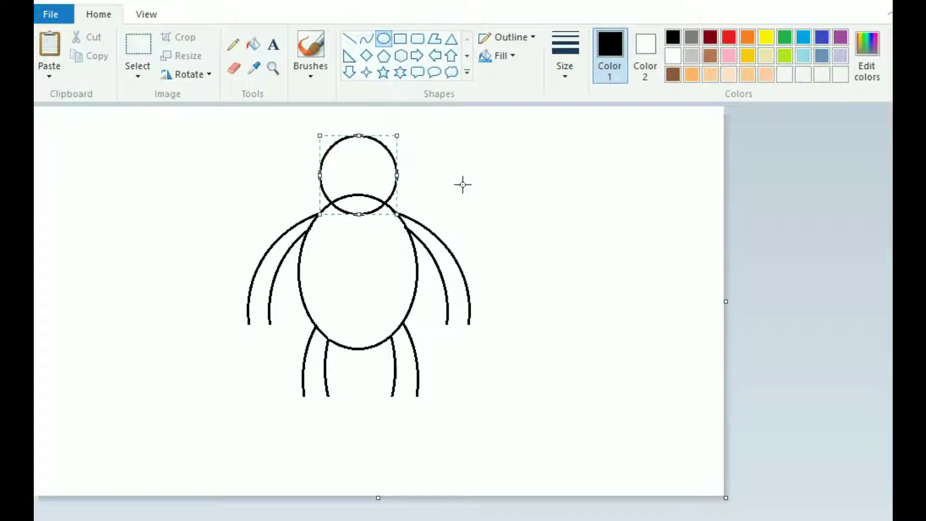
{"action": "key", "text": "Right"}
{"action": "key", "text": "Right"}
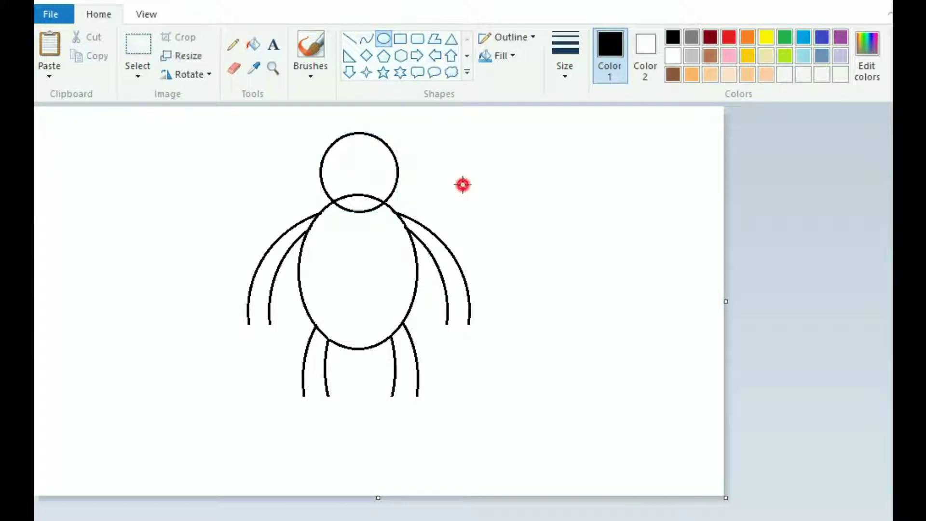
Step: Erase the top arc of the body that runs inside the head circle
{"action": "left_click", "coordinate": [233, 68]}
{"action": "left_click_drag", "start_coordinate": [357, 195], "coordinate": [340, 195]}
{"action": "scroll", "coordinate": [360, 200], "scroll_direction": "up", "scroll_amount": 1}
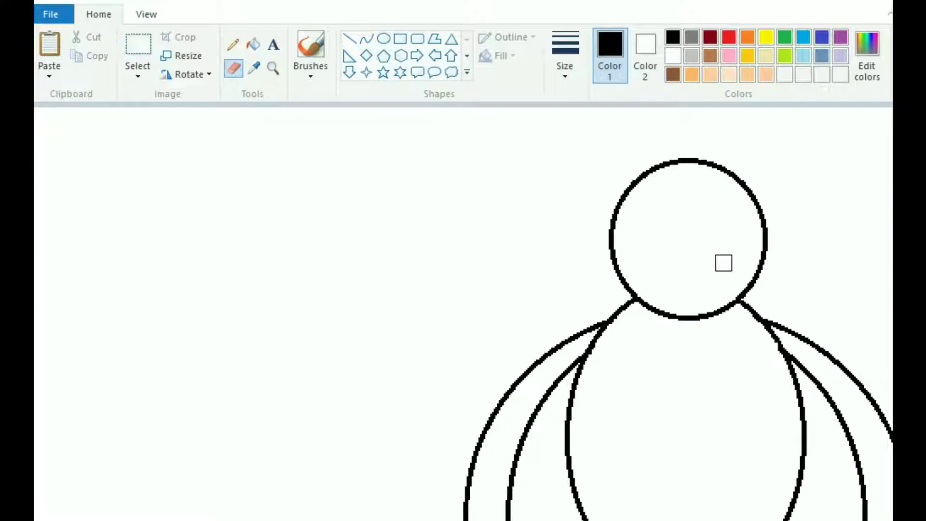
{"action": "scroll", "coordinate": [724, 263], "scroll_direction": "down", "scroll_amount": 1}
Step: Draw a second head-sized circle and place it slightly lower over the head to form the face's upper edge
{"action": "left_click", "coordinate": [384, 40]}
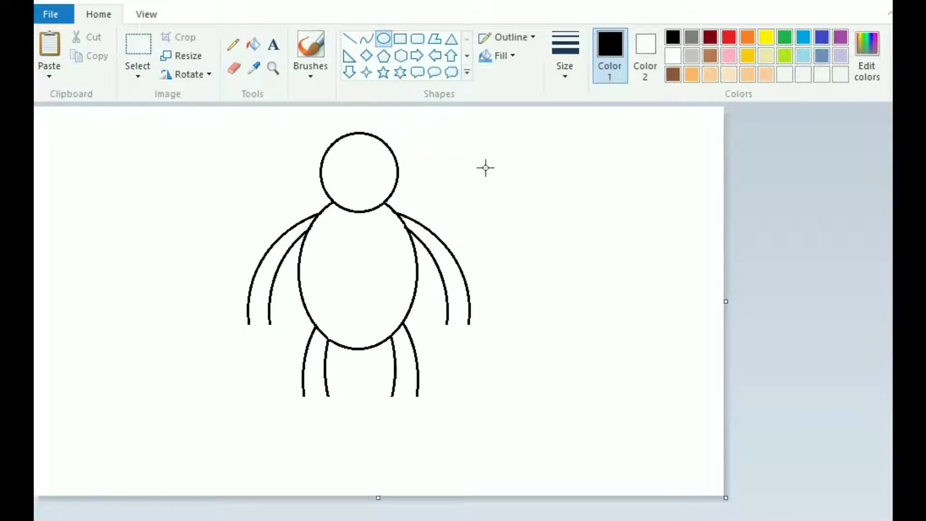
{"action": "mouse_move", "coordinate": [485, 168]}
{"action": "left_mouse_down"}
{"action": "mouse_move", "coordinate": [533, 236]}
{"action": "mouse_move", "coordinate": [565, 248]}
{"action": "left_mouse_up"}
{"action": "left_click_drag", "start_coordinate": [526, 203], "coordinate": [358, 188]}
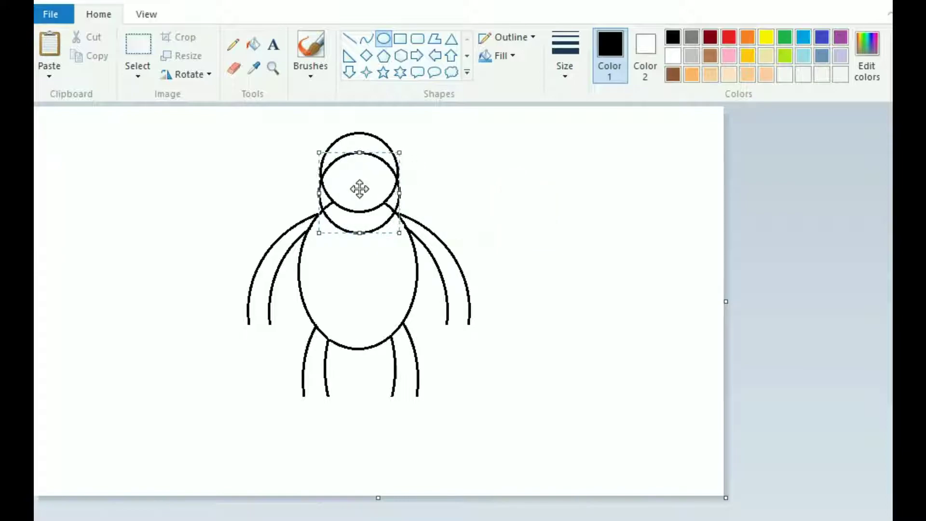
{"action": "key", "text": "Down"}
{"action": "key", "text": "Down"}
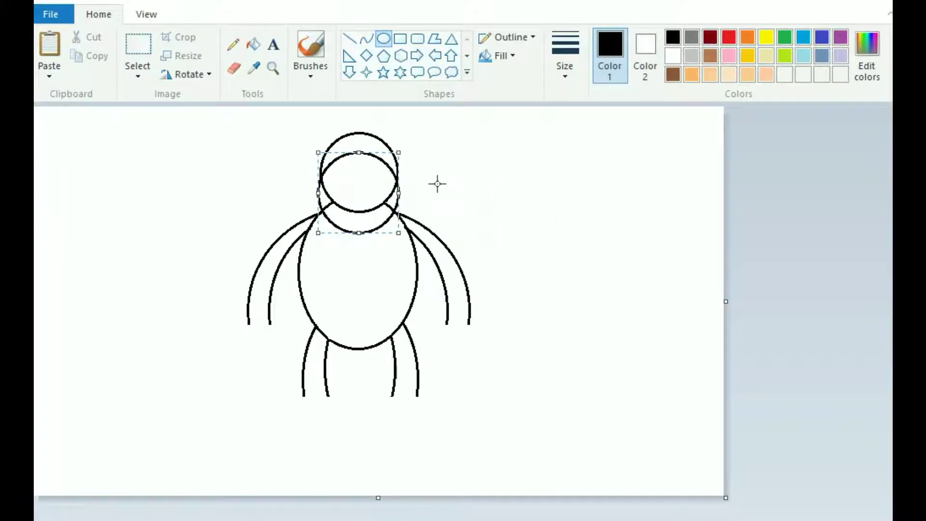
{"action": "left_click", "coordinate": [437, 183]}
Step: Erase the parts of the second circle outside the head, keeping only the arc across the forehead
{"action": "left_click", "coordinate": [233, 68]}
{"action": "scroll", "coordinate": [607, 341], "scroll_direction": "up", "scroll_amount": 1}
{"action": "mouse_move", "coordinate": [607, 341]}
{"action": "left_mouse_down"}
{"action": "mouse_move", "coordinate": [622, 325]}
{"action": "mouse_move", "coordinate": [645, 343]}
{"action": "mouse_move", "coordinate": [744, 325]}
{"action": "mouse_move", "coordinate": [734, 347]}
{"action": "left_mouse_up"}
{"action": "mouse_move", "coordinate": [785, 263]}
{"action": "left_mouse_down"}
{"action": "mouse_move", "coordinate": [773, 267]}
{"action": "mouse_move", "coordinate": [779, 282]}
{"action": "mouse_move", "coordinate": [770, 305]}
{"action": "left_mouse_up"}
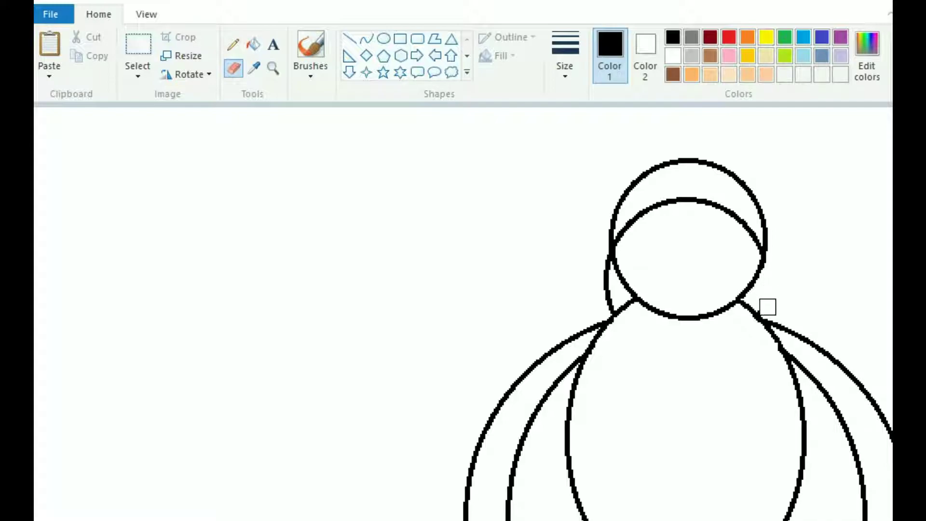
{"action": "left_click_drag", "start_coordinate": [600, 261], "coordinate": [605, 293]}
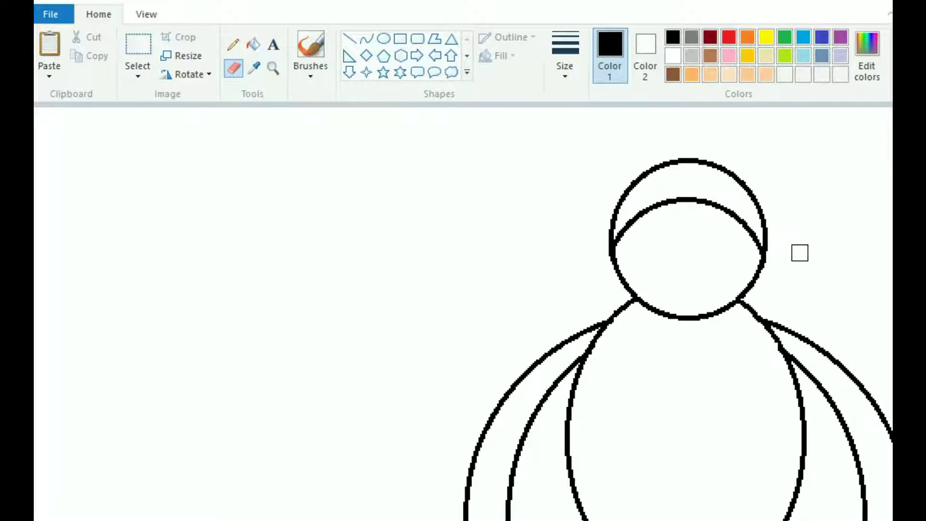
{"action": "scroll", "coordinate": [385, 239], "scroll_direction": "down", "scroll_amount": 1}
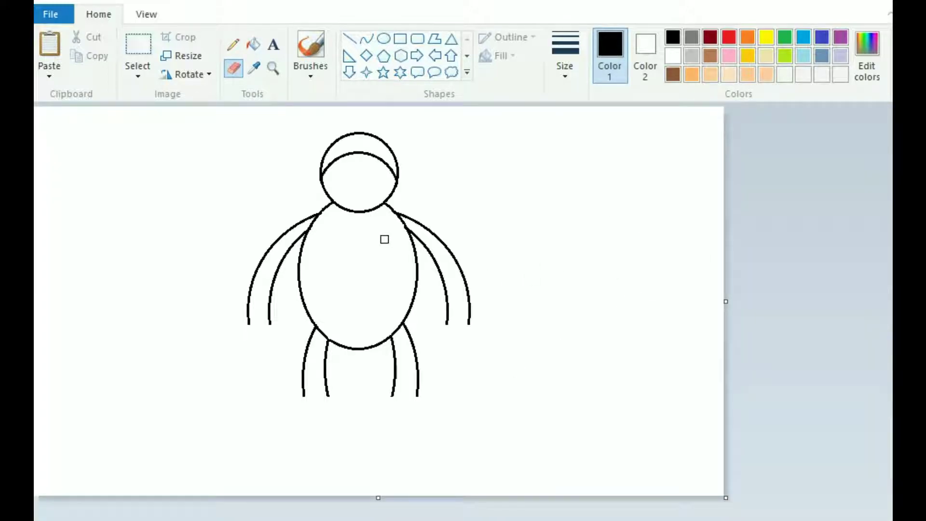
Step: Draw two small circles as ears overlapping the upper left and upper right of the head
{"action": "left_click", "coordinate": [383, 39]}
{"action": "mouse_move", "coordinate": [542, 185]}
{"action": "left_mouse_down"}
{"action": "mouse_move", "coordinate": [580, 222]}
{"action": "mouse_move", "coordinate": [435, 174]}
{"action": "mouse_move", "coordinate": [398, 135]}
{"action": "mouse_move", "coordinate": [394, 142]}
{"action": "left_mouse_up"}
{"action": "mouse_move", "coordinate": [474, 138]}
{"action": "left_mouse_down"}
{"action": "mouse_move", "coordinate": [511, 180]}
{"action": "mouse_move", "coordinate": [328, 142]}
{"action": "left_mouse_up"}
{"action": "key", "text": "Up"}
{"action": "key", "text": "Up"}
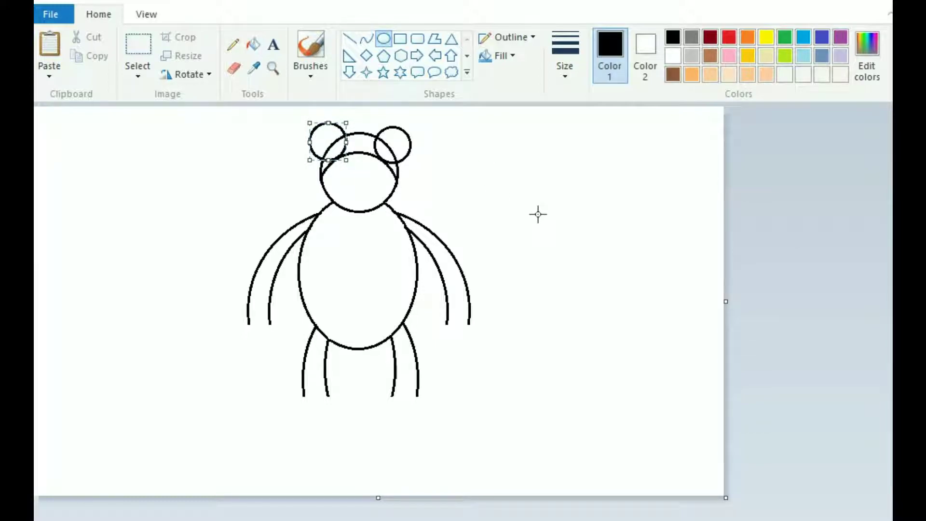
Step: Erase the ear outlines that overlap the inside of the head with a small eraser
{"action": "scroll", "coordinate": [542, 226], "scroll_direction": "up", "scroll_amount": 1}
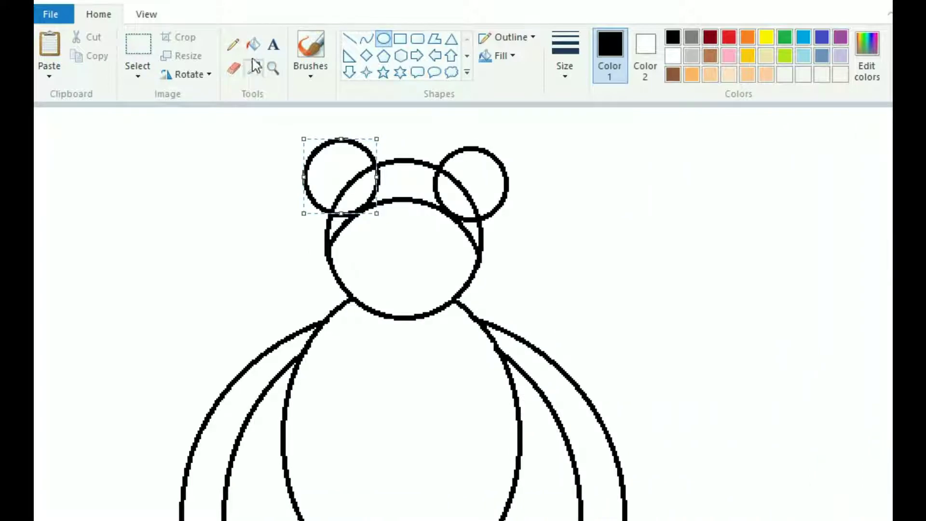
{"action": "left_click", "coordinate": [241, 70]}
{"action": "left_click", "coordinate": [565, 72]}
{"action": "left_click", "coordinate": [579, 102]}
{"action": "scroll", "coordinate": [463, 313], "scroll_direction": "up", "scroll_amount": 1}
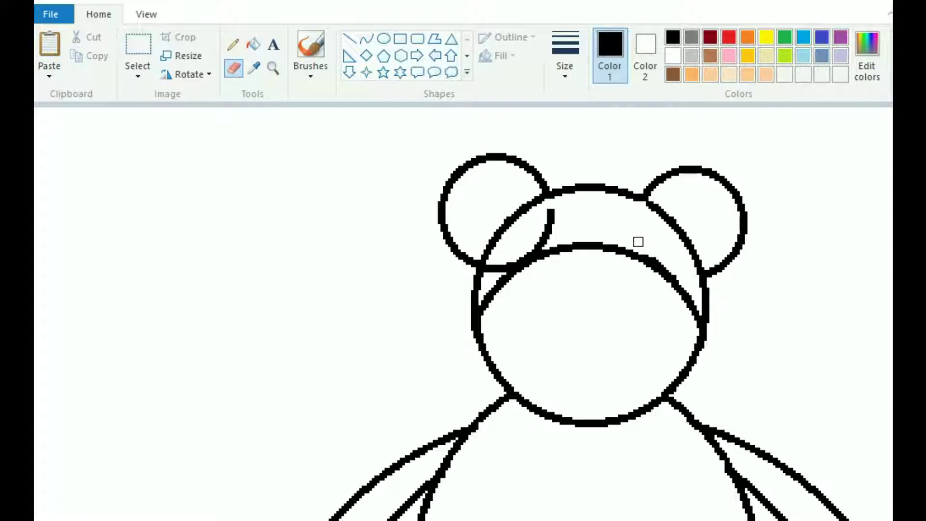
{"action": "left_click_drag", "start_coordinate": [551, 211], "coordinate": [541, 225]}
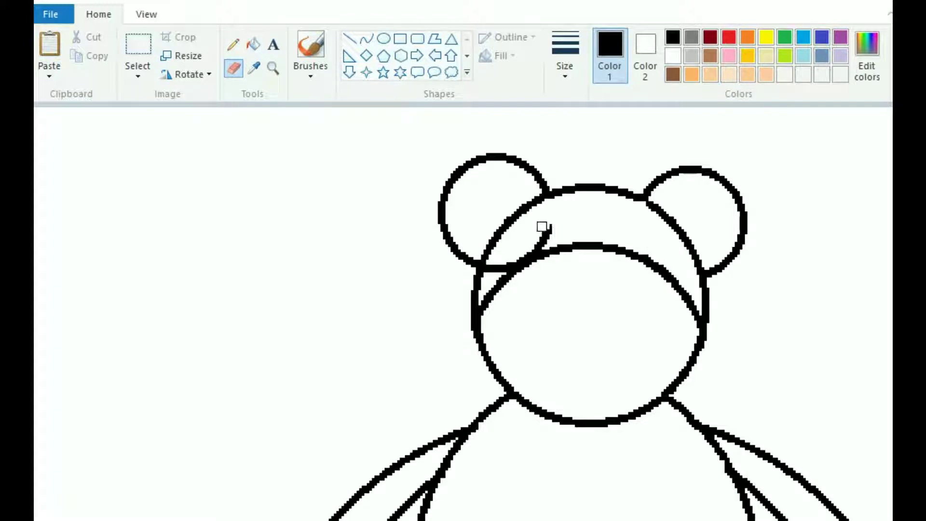
{"action": "left_click_drag", "start_coordinate": [534, 244], "coordinate": [552, 227]}
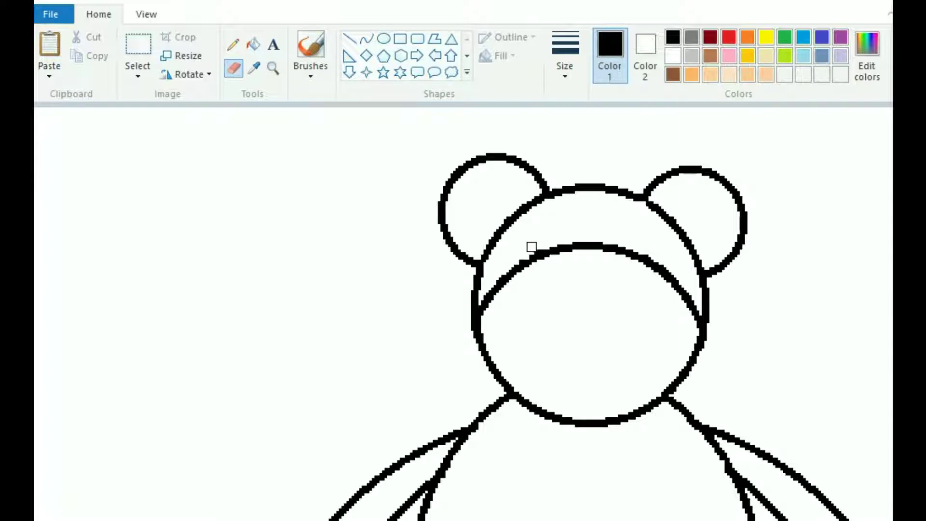
Step: Draw a smaller inner circle inside each ear, adjusting their size and position
{"action": "left_click", "coordinate": [384, 38]}
{"action": "mouse_move", "coordinate": [755, 160]}
{"action": "left_mouse_down"}
{"action": "mouse_move", "coordinate": [849, 259]}
{"action": "mouse_move", "coordinate": [843, 249]}
{"action": "left_mouse_up"}
{"action": "mouse_move", "coordinate": [808, 207]}
{"action": "left_mouse_down"}
{"action": "mouse_move", "coordinate": [687, 235]}
{"action": "mouse_move", "coordinate": [808, 189]}
{"action": "left_mouse_up"}
{"action": "left_click_drag", "start_coordinate": [844, 144], "coordinate": [828, 156]}
{"action": "left_click_drag", "start_coordinate": [802, 196], "coordinate": [694, 227]}
{"action": "mouse_move", "coordinate": [810, 183]}
{"action": "left_mouse_down"}
{"action": "mouse_move", "coordinate": [860, 248]}
{"action": "mouse_move", "coordinate": [882, 255]}
{"action": "mouse_move", "coordinate": [511, 231]}
{"action": "mouse_move", "coordinate": [513, 224]}
{"action": "mouse_move", "coordinate": [824, 185]}
{"action": "left_mouse_up"}
{"action": "left_click_drag", "start_coordinate": [842, 209], "coordinate": [847, 213]}
{"action": "left_click_drag", "start_coordinate": [816, 182], "coordinate": [502, 221]}
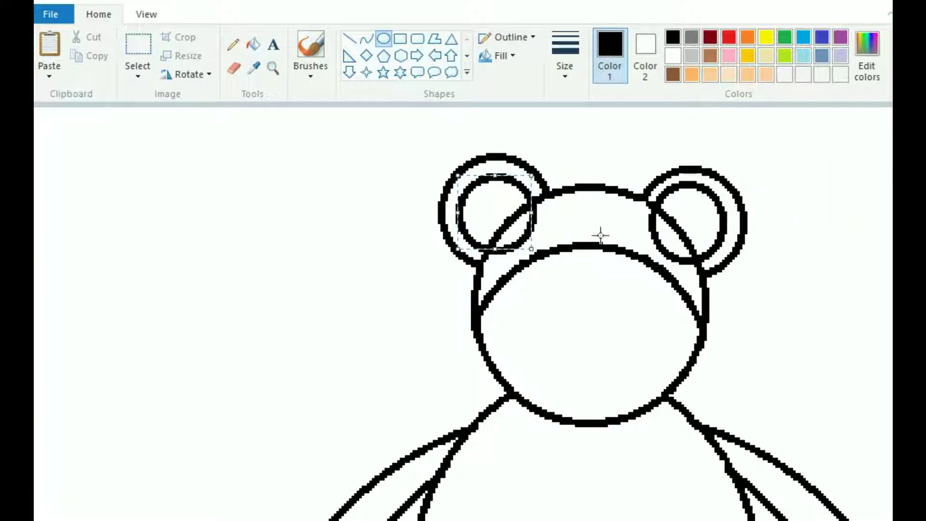
Step: Erase the parts of the inner ear circles that extend into the head
{"action": "left_click", "coordinate": [233, 68]}
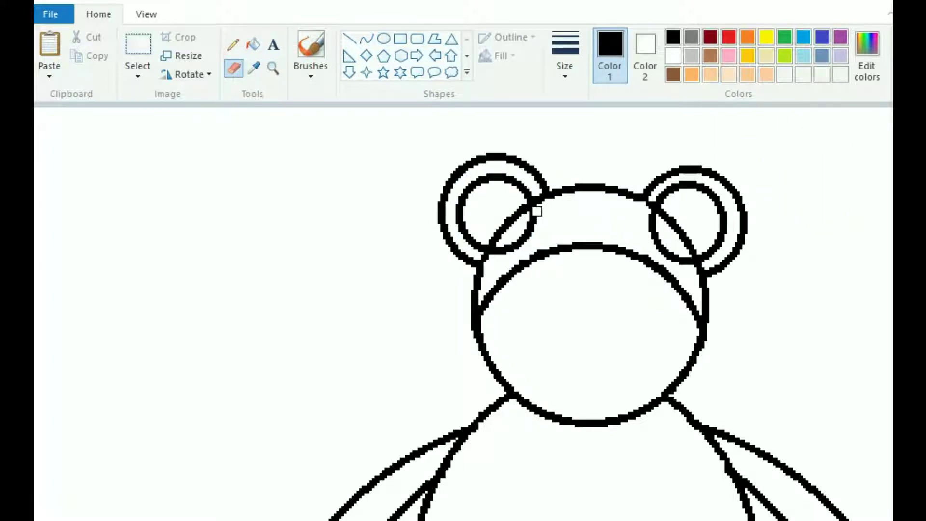
{"action": "left_click_drag", "start_coordinate": [529, 237], "coordinate": [501, 254]}
{"action": "mouse_move", "coordinate": [650, 216]}
{"action": "left_mouse_down"}
{"action": "mouse_move", "coordinate": [666, 252]}
{"action": "mouse_move", "coordinate": [687, 267]}
{"action": "left_mouse_up"}
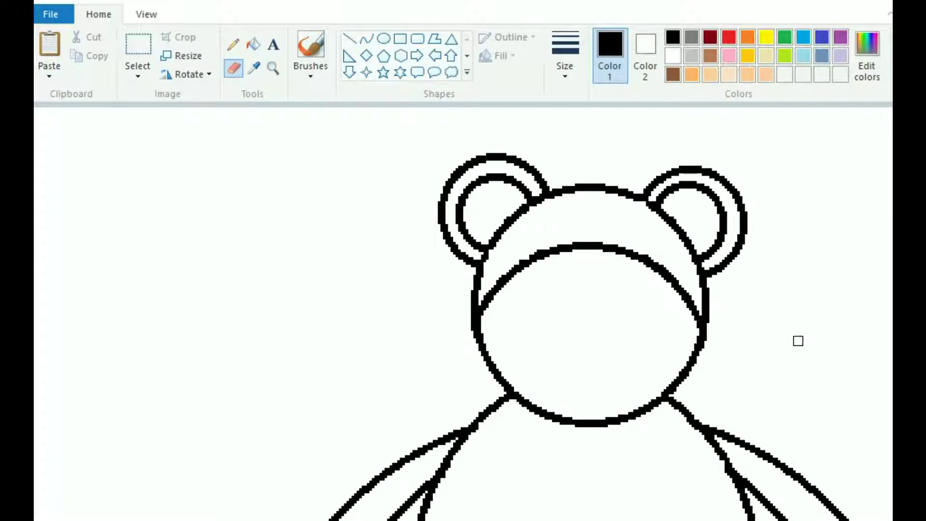
{"action": "scroll", "coordinate": [463, 313], "scroll_direction": "down", "scroll_amount": 2}
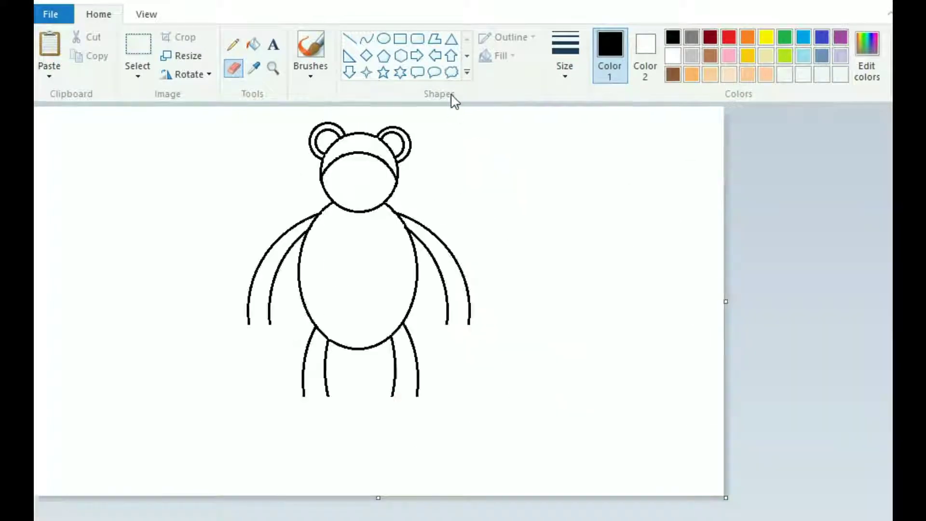
Step: Draw an upright ellipse centred inside the body as the belly, stretching it to leave a border around it
{"action": "left_click", "coordinate": [382, 41]}
{"action": "mouse_move", "coordinate": [509, 178]}
{"action": "left_mouse_down"}
{"action": "mouse_move", "coordinate": [537, 230]}
{"action": "mouse_move", "coordinate": [603, 268]}
{"action": "left_mouse_up"}
{"action": "mouse_move", "coordinate": [547, 223]}
{"action": "left_mouse_down"}
{"action": "mouse_move", "coordinate": [359, 274]}
{"action": "mouse_move", "coordinate": [361, 289]}
{"action": "left_mouse_up"}
{"action": "left_click_drag", "start_coordinate": [359, 241], "coordinate": [360, 225]}
{"action": "mouse_move", "coordinate": [400, 275]}
{"action": "left_mouse_down"}
{"action": "mouse_move", "coordinate": [363, 284]}
{"action": "mouse_move", "coordinate": [401, 276]}
{"action": "left_mouse_up"}
{"action": "left_click_drag", "start_coordinate": [367, 226], "coordinate": [367, 237]}
{"action": "left_click_drag", "start_coordinate": [365, 283], "coordinate": [360, 283]}
{"action": "key", "text": "Right"}
{"action": "key", "text": "Right"}
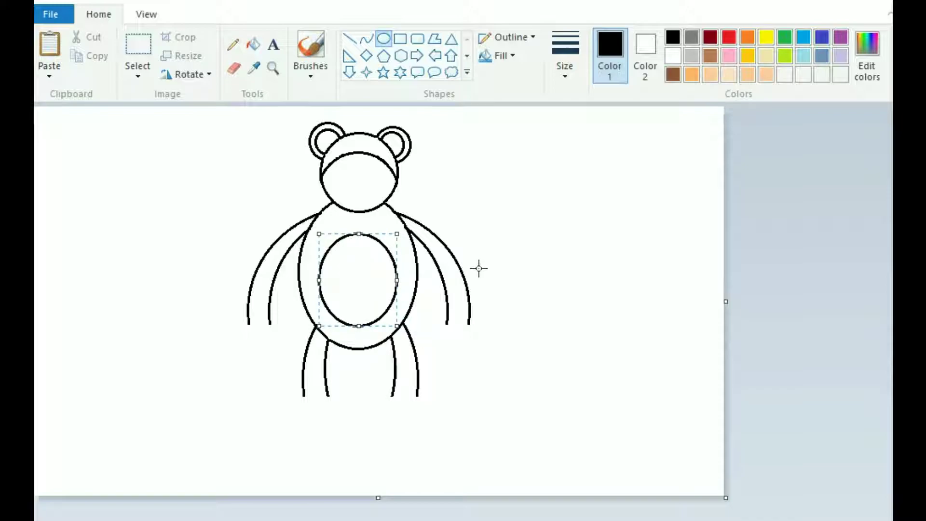
{"action": "left_click_drag", "start_coordinate": [361, 317], "coordinate": [356, 325]}
{"action": "left_click_drag", "start_coordinate": [360, 233], "coordinate": [360, 221]}
{"action": "left_click_drag", "start_coordinate": [397, 274], "coordinate": [396, 275]}
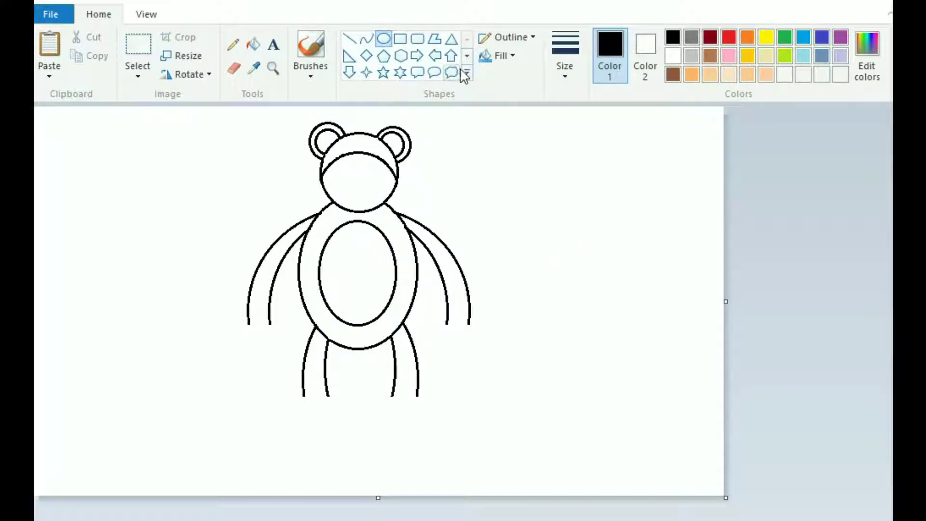
Step: Draw a small heart shape in the centre of the belly ellipse
{"action": "left_click", "coordinate": [467, 55]}
{"action": "left_click", "coordinate": [350, 73]}
{"action": "mouse_move", "coordinate": [532, 209]}
{"action": "left_mouse_down"}
{"action": "mouse_move", "coordinate": [581, 248]}
{"action": "mouse_move", "coordinate": [359, 280]}
{"action": "left_mouse_up"}
{"action": "left_click", "coordinate": [603, 229]}
Step: Draw two circles as feet and place one at the lower end of each leg
{"action": "left_click", "coordinate": [466, 41]}
{"action": "left_click", "coordinate": [383, 38]}
{"action": "left_click_drag", "start_coordinate": [471, 374], "coordinate": [420, 397]}
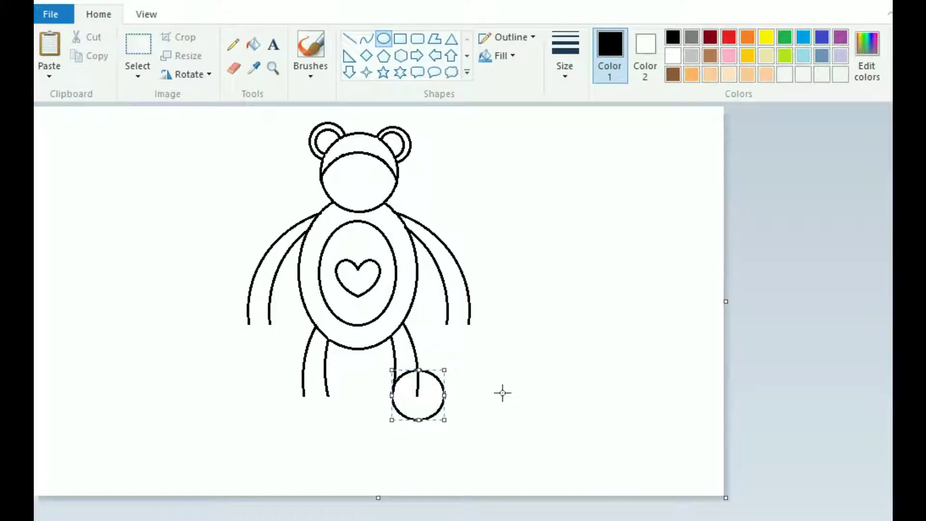
{"action": "mouse_move", "coordinate": [514, 356]}
{"action": "left_mouse_down"}
{"action": "mouse_move", "coordinate": [526, 379]}
{"action": "mouse_move", "coordinate": [564, 408]}
{"action": "mouse_move", "coordinate": [344, 424]}
{"action": "mouse_move", "coordinate": [305, 392]}
{"action": "mouse_move", "coordinate": [299, 400]}
{"action": "left_mouse_up"}
{"action": "left_click", "coordinate": [553, 368]}
Step: Draw a horizontal line across the middle of each foot circle, redoing the one on the left foot
{"action": "left_click", "coordinate": [346, 37]}
{"action": "left_click_drag", "start_coordinate": [392, 397], "coordinate": [442, 397]}
{"action": "left_click_drag", "start_coordinate": [328, 395], "coordinate": [274, 395]}
{"action": "key", "text": "ctrl+z"}
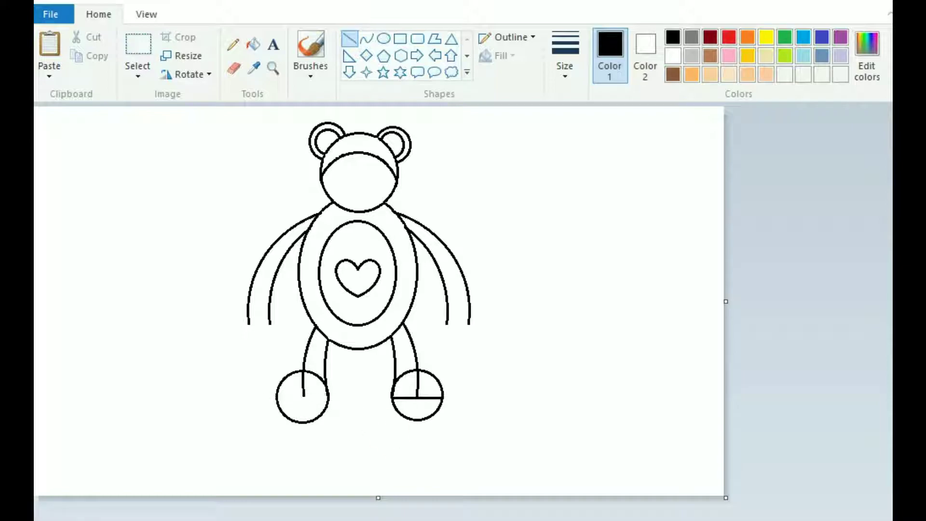
{"action": "scroll", "coordinate": [351, 406], "scroll_direction": "up", "scroll_amount": 1, "text": "ctrl"}
{"action": "scroll", "coordinate": [407, 348], "scroll_direction": "right", "scroll_amount": 1}
{"action": "mouse_move", "coordinate": [411, 351]}
{"action": "left_mouse_down"}
{"action": "mouse_move", "coordinate": [302, 351]}
{"action": "mouse_move", "coordinate": [310, 352]}
{"action": "left_mouse_up"}
Step: Erase the lower half of both foot circles beneath the horizontal lines to leave half-round feet
{"action": "left_click", "coordinate": [233, 68]}
{"action": "left_click", "coordinate": [564, 58]}
{"action": "left_click", "coordinate": [568, 193]}
{"action": "left_click_drag", "start_coordinate": [541, 364], "coordinate": [560, 386]}
{"action": "key", "text": "ctrl+z"}
{"action": "left_click", "coordinate": [541, 366]}
{"action": "left_click_drag", "start_coordinate": [640, 366], "coordinate": [544, 383]}
{"action": "mouse_move", "coordinate": [291, 378]}
{"action": "left_mouse_down"}
{"action": "mouse_move", "coordinate": [305, 362]}
{"action": "mouse_move", "coordinate": [309, 374]}
{"action": "mouse_move", "coordinate": [418, 376]}
{"action": "left_mouse_up"}
Step: Erase the leg lines that run inside the two half-round feet
{"action": "left_click_drag", "start_coordinate": [363, 313], "coordinate": [363, 340]}
{"action": "left_click_drag", "start_coordinate": [593, 314], "coordinate": [580, 346]}
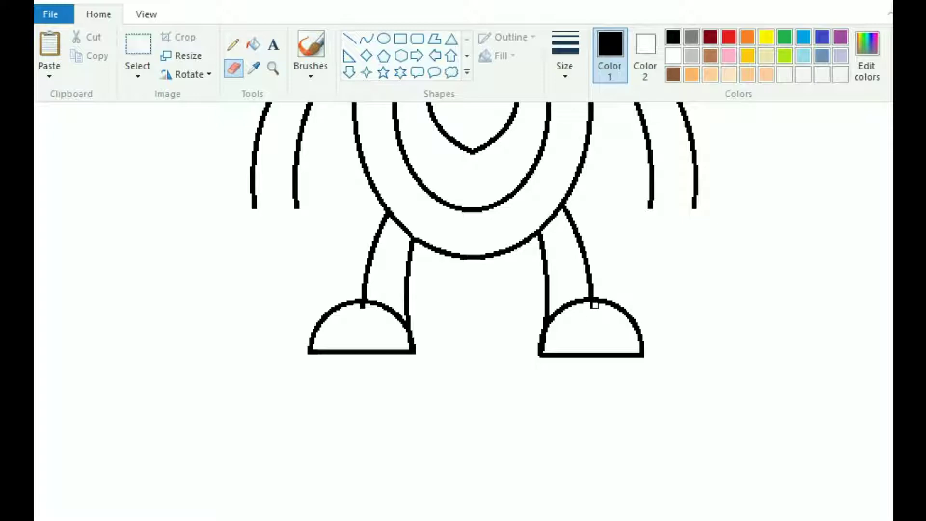
{"action": "scroll", "coordinate": [757, 341], "scroll_direction": "up", "scroll_amount": 3}
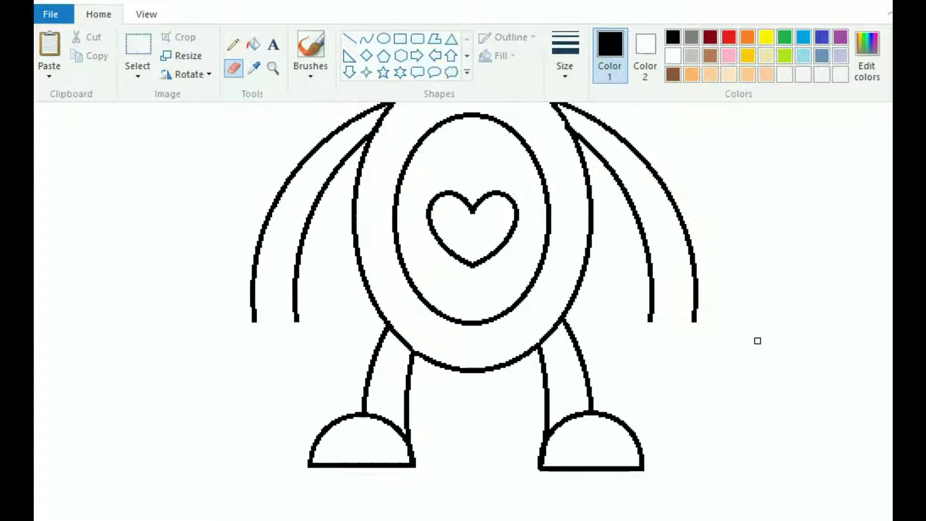
Step: Draw a small circle as a hand and position it over the lower end of the right arm
{"action": "left_click", "coordinate": [384, 38]}
{"action": "left_click_drag", "start_coordinate": [631, 290], "coordinate": [693, 348]}
{"action": "key", "text": "Right"}
{"action": "key", "text": "Right"}
{"action": "key", "text": "Up"}
{"action": "key", "text": "Up"}
{"action": "key", "text": "Up"}
{"action": "key", "text": "Up"}
{"action": "key", "text": "Right"}
{"action": "key", "text": "Up"}
{"action": "key", "text": "Up"}
{"action": "key", "text": "Left"}
{"action": "key", "text": "Up"}
{"action": "key", "text": "Up"}
{"action": "key", "text": "Up"}
{"action": "key", "text": "Up"}
{"action": "key", "text": "Right"}
{"action": "key", "text": "Down"}
{"action": "key", "text": "Down"}
{"action": "key", "text": "Down"}
{"action": "key", "text": "Down"}
{"action": "key", "text": "Down"}
{"action": "key", "text": "Left"}
{"action": "key", "text": "Down"}
{"action": "key", "text": "Down"}
{"action": "key", "text": "Down"}
{"action": "key", "text": "Left"}
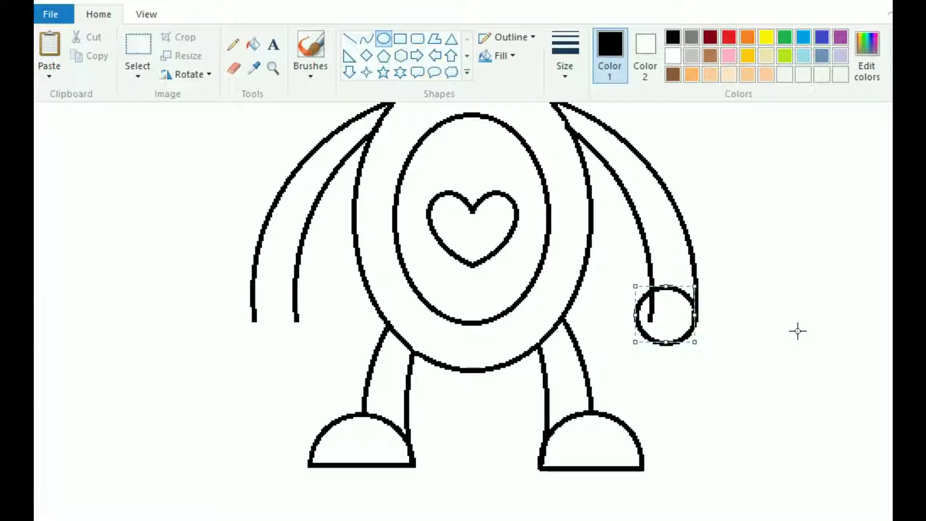
Step: Draw a matching hand circle at the lower end of the left arm and erase the arm lines inside both hands
{"action": "mouse_move", "coordinate": [744, 299]}
{"action": "left_mouse_down"}
{"action": "mouse_move", "coordinate": [786, 355]}
{"action": "mouse_move", "coordinate": [807, 358]}
{"action": "left_mouse_up"}
{"action": "left_click_drag", "start_coordinate": [777, 329], "coordinate": [289, 321]}
{"action": "key", "text": "Left"}
{"action": "key", "text": "Left"}
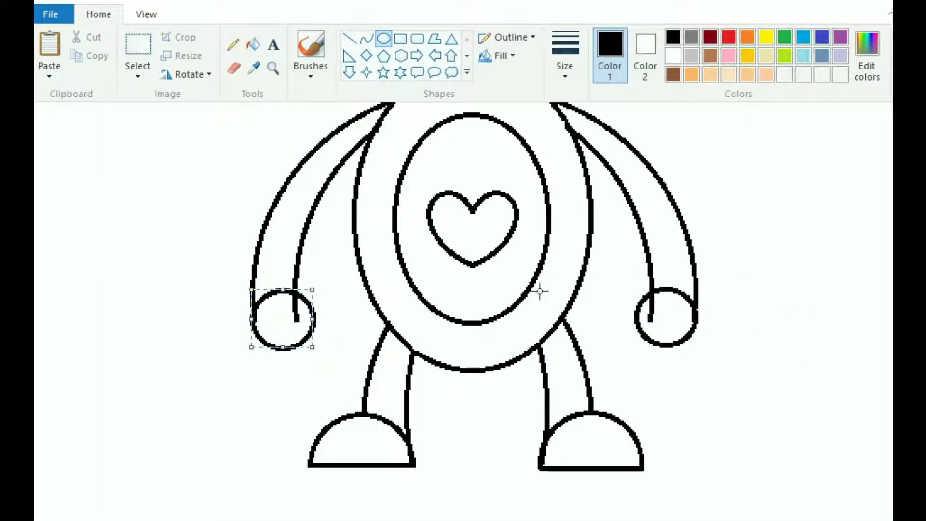
{"action": "left_click", "coordinate": [233, 68]}
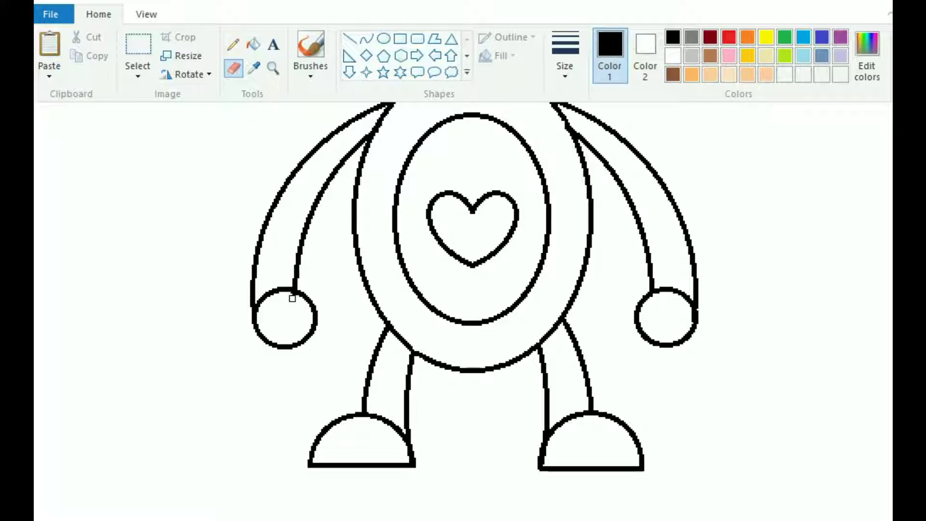
Step: Draw a bent curve in the inner lower part of each hand and erase the circle outline outside it to form thumbs
{"action": "left_click", "coordinate": [366, 39]}
{"action": "mouse_move", "coordinate": [639, 313]}
{"action": "left_mouse_down"}
{"action": "mouse_move", "coordinate": [655, 322]}
{"action": "mouse_move", "coordinate": [654, 342]}
{"action": "mouse_move", "coordinate": [666, 311]}
{"action": "left_mouse_up"}
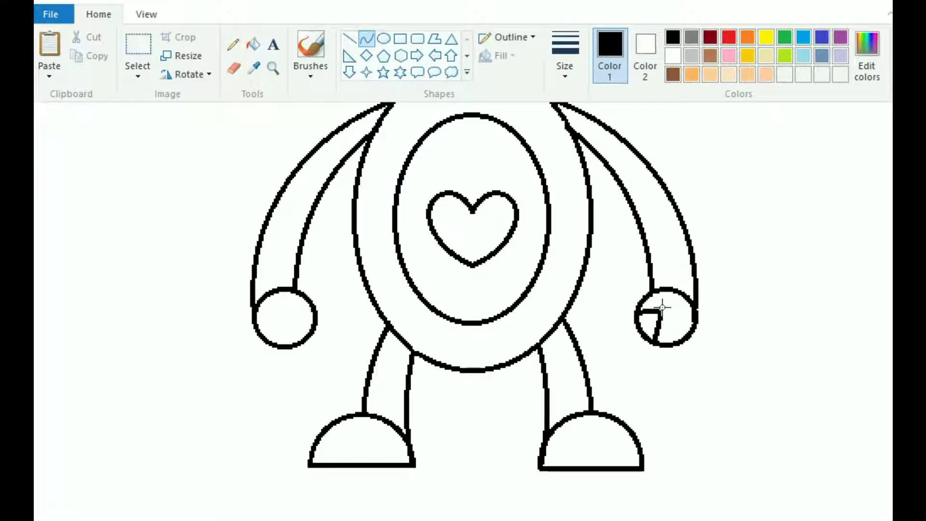
{"action": "left_click", "coordinate": [233, 68]}
{"action": "left_click", "coordinate": [367, 40]}
{"action": "mouse_move", "coordinate": [313, 314]}
{"action": "left_mouse_down"}
{"action": "mouse_move", "coordinate": [291, 331]}
{"action": "mouse_move", "coordinate": [297, 344]}
{"action": "mouse_move", "coordinate": [287, 310]}
{"action": "left_mouse_up"}
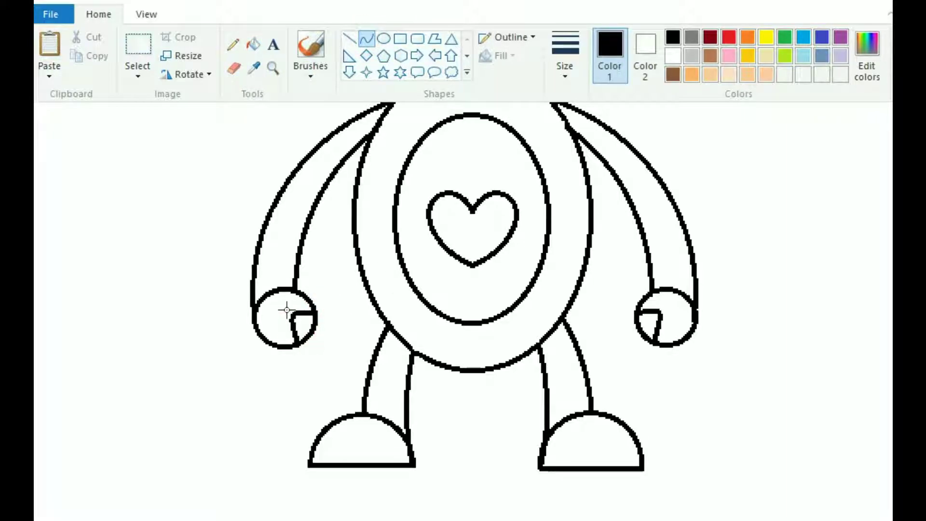
{"action": "left_click", "coordinate": [234, 68]}
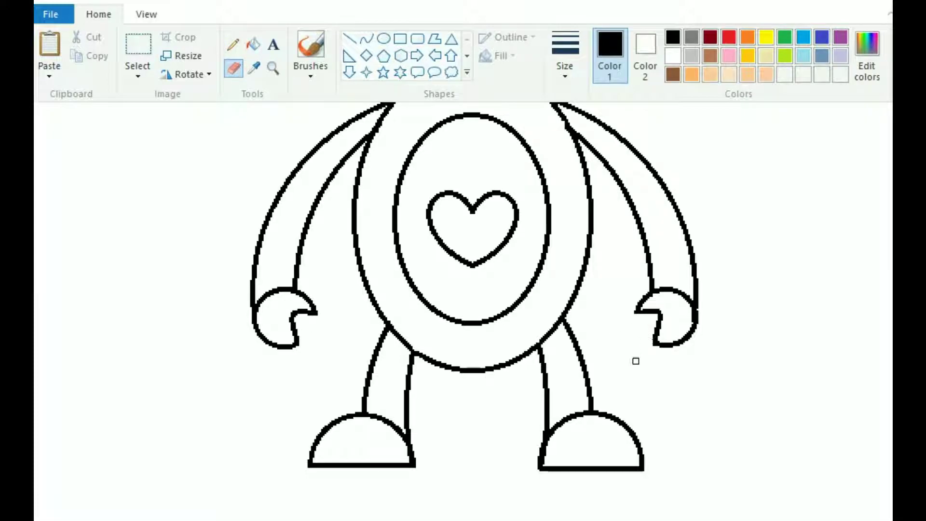
Step: Fill the right arm with the lighter brown
{"action": "key", "text": "ctrl+Page_Down"}
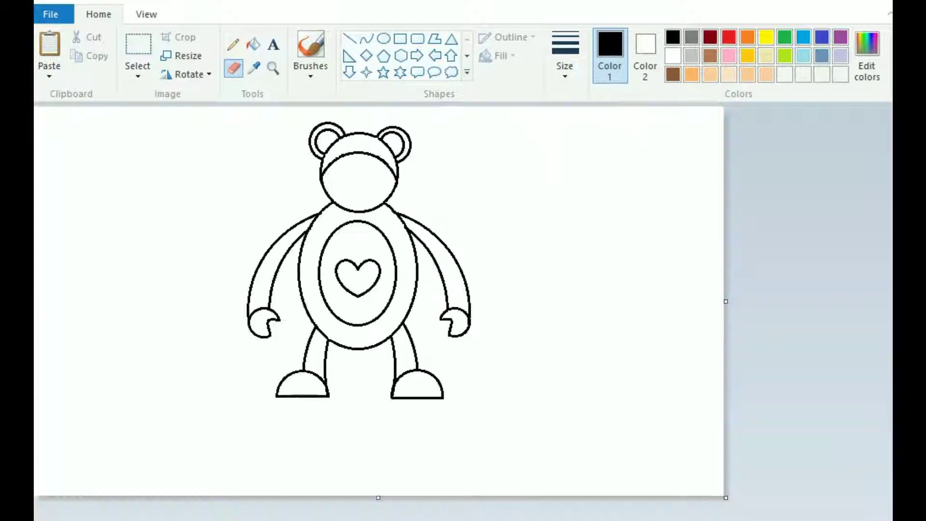
{"action": "left_click", "coordinate": [711, 55]}
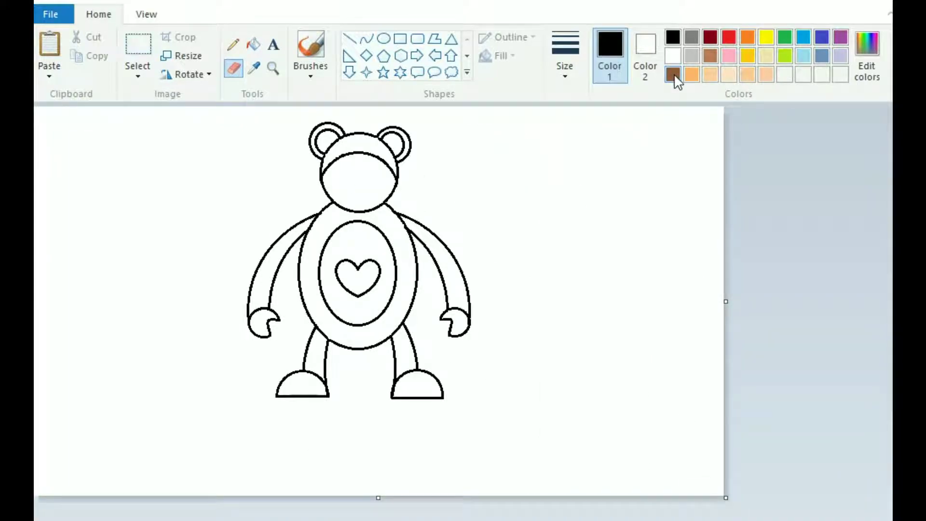
{"action": "left_click", "coordinate": [253, 45]}
{"action": "left_click", "coordinate": [455, 266]}
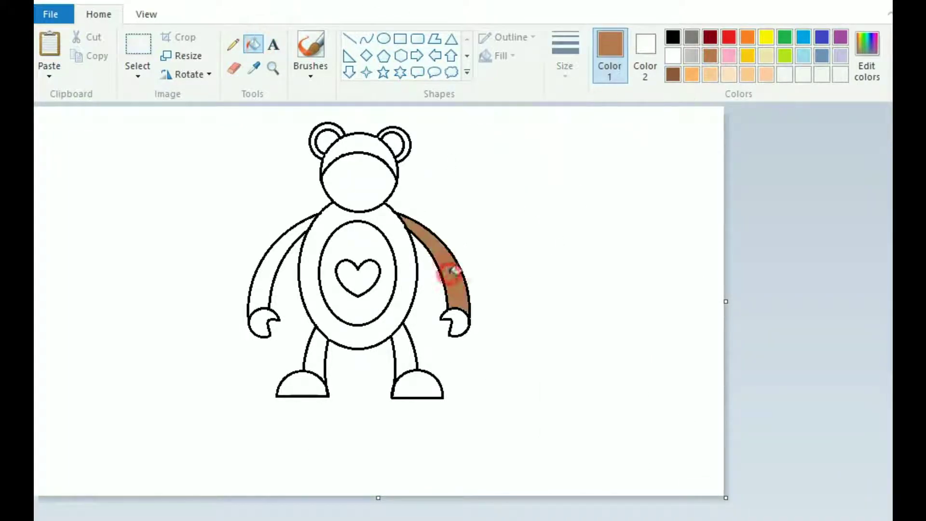
Step: Fill both arms, both legs, the outer body and the band across the forehead with dark brown
{"action": "left_click", "coordinate": [673, 74]}
{"action": "left_click", "coordinate": [458, 273]}
{"action": "left_click", "coordinate": [274, 266]}
{"action": "left_click", "coordinate": [316, 354]}
{"action": "left_click", "coordinate": [409, 356]}
{"action": "left_click", "coordinate": [392, 323]}
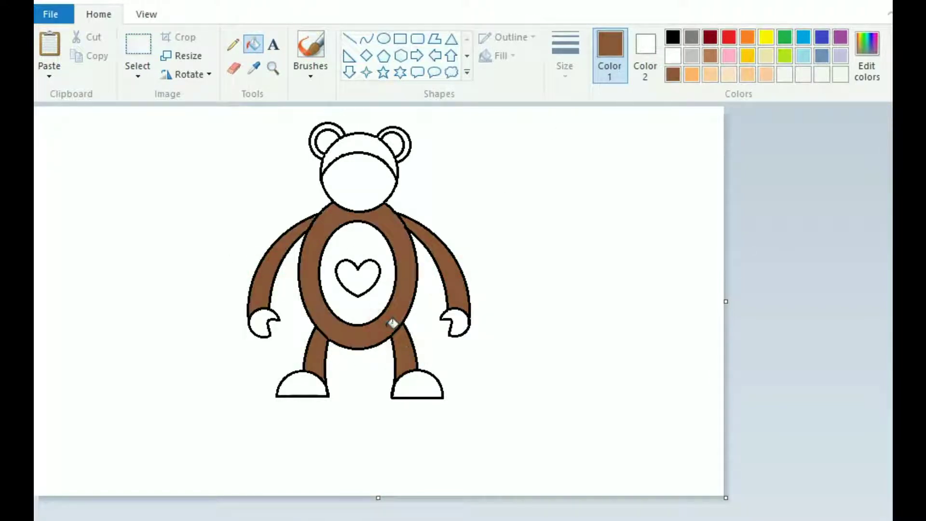
{"action": "left_click", "coordinate": [367, 146]}
Step: Fill the belly oval around the heart, both feet, both hands and the inner ears with light orange
{"action": "left_click", "coordinate": [691, 75]}
{"action": "left_click", "coordinate": [357, 241]}
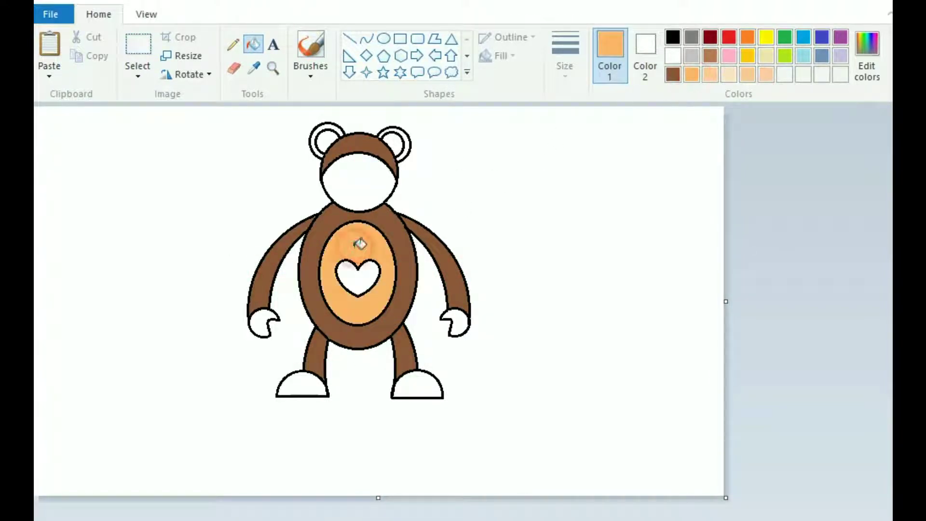
{"action": "left_click", "coordinate": [302, 386]}
{"action": "left_click", "coordinate": [418, 386]}
{"action": "left_click", "coordinate": [459, 324]}
{"action": "left_click", "coordinate": [260, 324]}
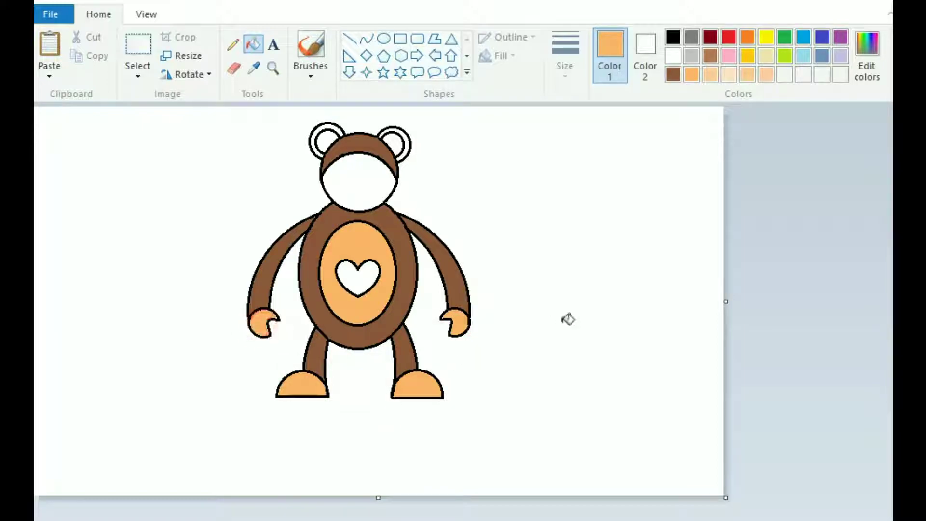
{"action": "left_click", "coordinate": [400, 139]}
{"action": "left_click", "coordinate": [326, 141]}
Step: Fill the outer rings of both ears with dark brown and the heart with red
{"action": "left_click", "coordinate": [673, 74]}
{"action": "left_click", "coordinate": [408, 135]}
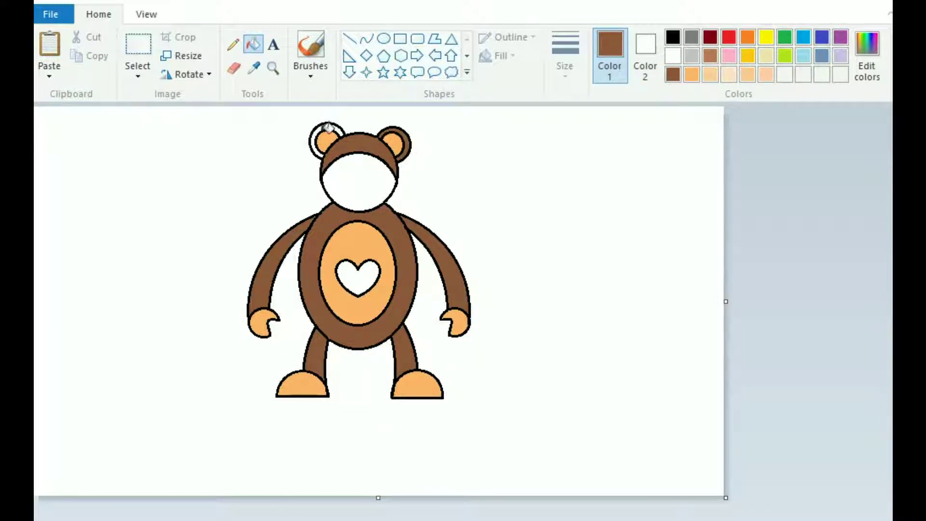
{"action": "left_click", "coordinate": [321, 129]}
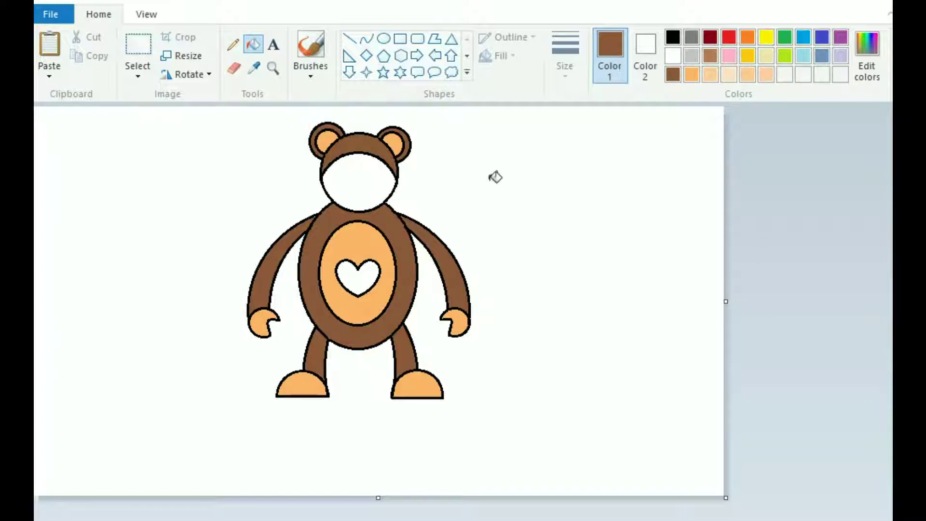
{"action": "left_click", "coordinate": [728, 37]}
{"action": "left_click", "coordinate": [357, 276]}
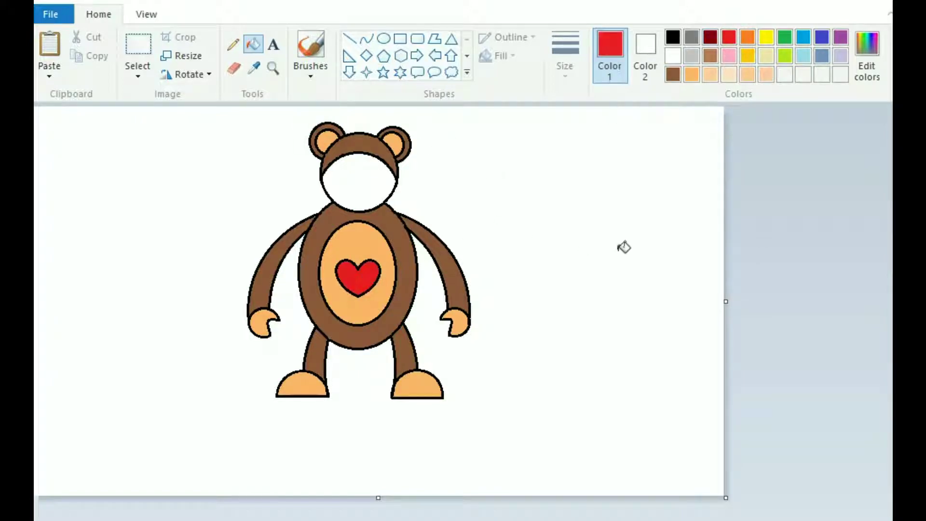
Step: Draw an ellipse with a black outline and center it inside the white face area
{"action": "left_click", "coordinate": [383, 39]}
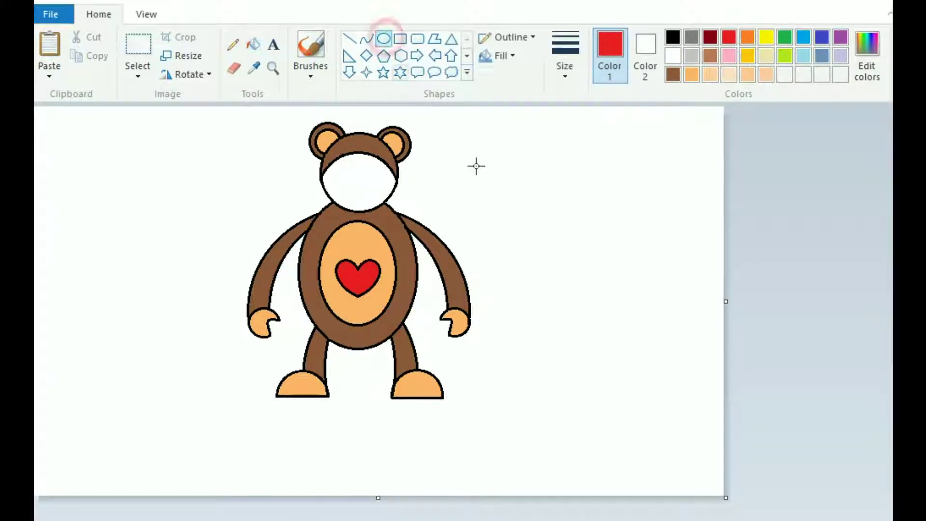
{"action": "mouse_move", "coordinate": [452, 163]}
{"action": "left_mouse_down"}
{"action": "mouse_move", "coordinate": [494, 209]}
{"action": "mouse_move", "coordinate": [519, 206]}
{"action": "mouse_move", "coordinate": [431, 189]}
{"action": "mouse_move", "coordinate": [504, 174]}
{"action": "left_mouse_up"}
{"action": "left_click", "coordinate": [673, 37]}
{"action": "left_click_drag", "start_coordinate": [489, 177], "coordinate": [391, 184]}
{"action": "key", "text": "Left"}
{"action": "key", "text": "Left"}
{"action": "key", "text": "Left"}
{"action": "key", "text": "Down"}
{"action": "key", "text": "Down"}
{"action": "key", "text": "Up"}
{"action": "key", "text": "Up"}
{"action": "key", "text": "Up"}
{"action": "key", "text": "Up"}
{"action": "key", "text": "Up"}
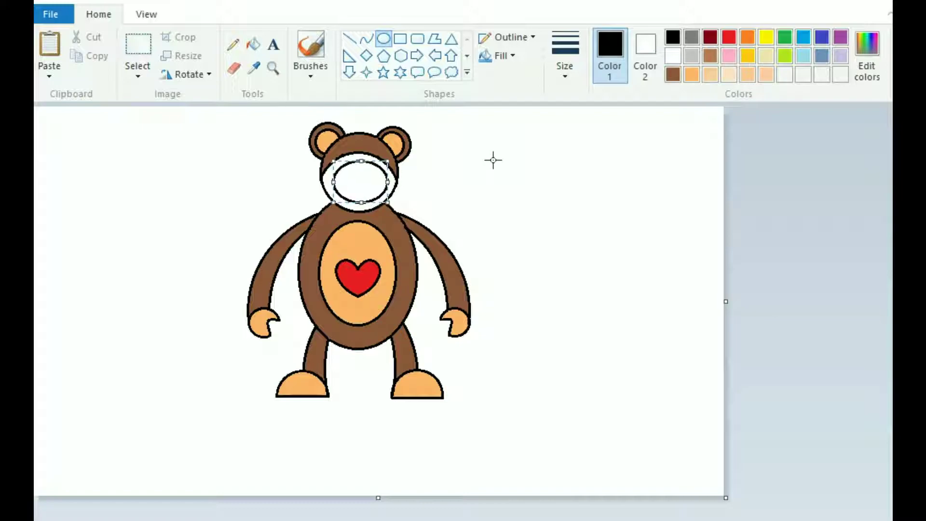
Step: Delete the middle band of the face ellipse and erase its upper arc, leaving the lower arc as a smile
{"action": "left_click", "coordinate": [138, 46]}
{"action": "left_click_drag", "start_coordinate": [331, 176], "coordinate": [389, 192]}
{"action": "key", "text": "Delete"}
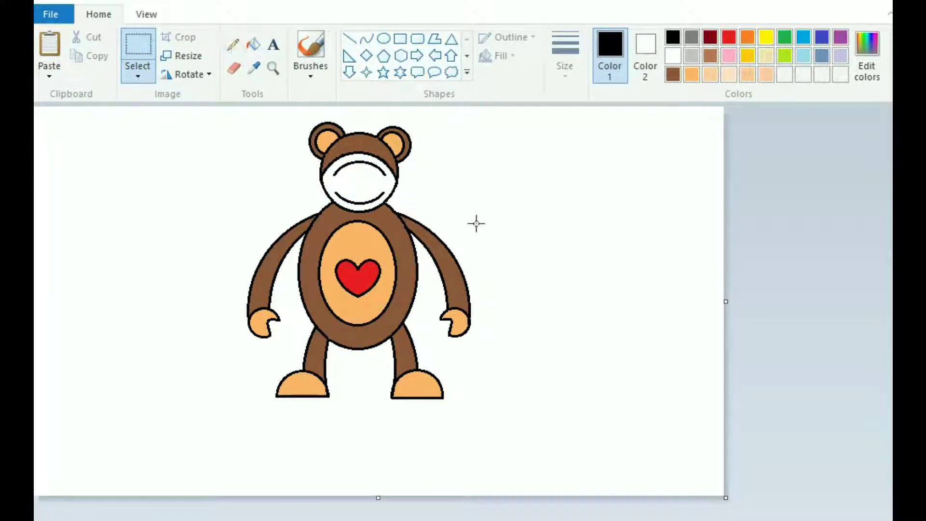
{"action": "left_click", "coordinate": [233, 68]}
{"action": "left_click", "coordinate": [564, 53]}
{"action": "left_click", "coordinate": [572, 108]}
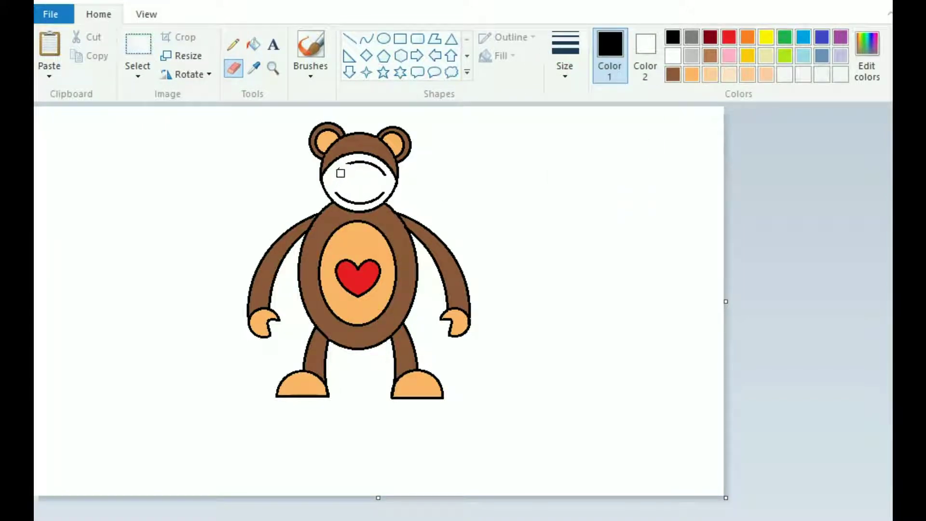
Step: Draw a small flat ellipse as the nose above the smile and a small circle as the right eye
{"action": "left_click", "coordinate": [384, 39]}
{"action": "left_click_drag", "start_coordinate": [346, 182], "coordinate": [373, 193]}
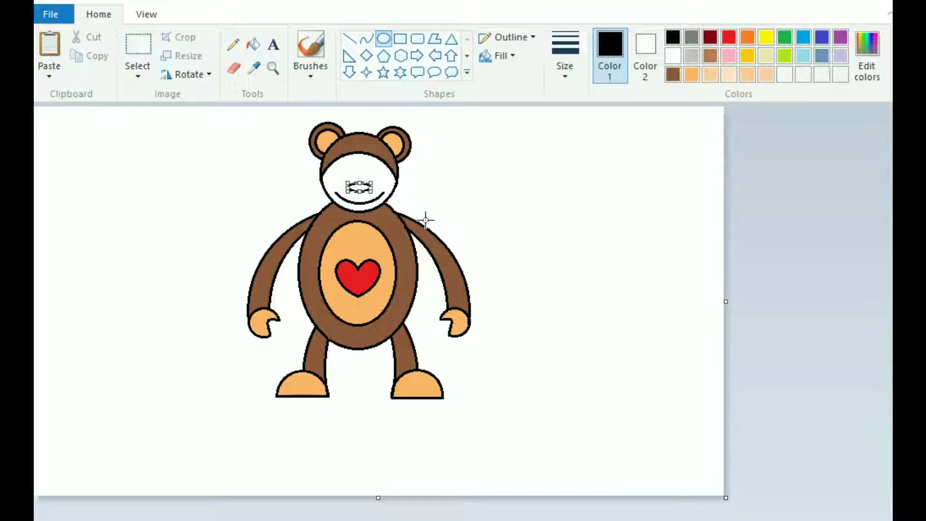
{"action": "key", "text": "ctrl+Page_Up"}
{"action": "scroll", "coordinate": [463, 314], "scroll_direction": "right", "scroll_amount": 3}
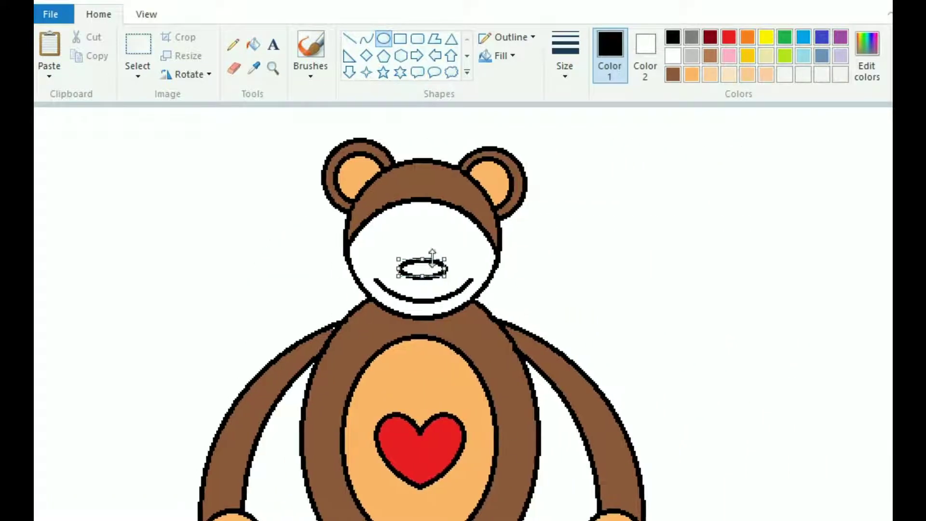
{"action": "left_click_drag", "start_coordinate": [443, 222], "coordinate": [464, 242]}
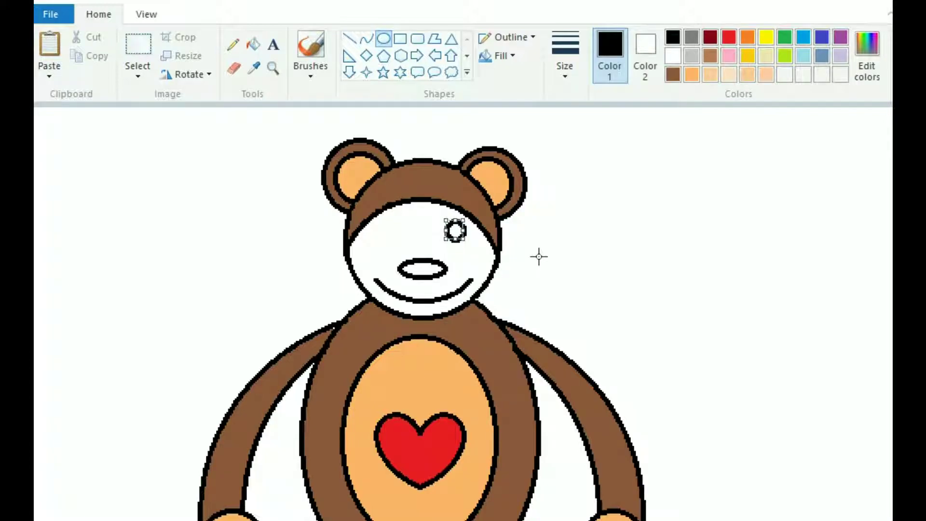
{"action": "mouse_move", "coordinate": [385, 236]}
{"action": "left_mouse_down"}
{"action": "mouse_move", "coordinate": [405, 253]}
{"action": "mouse_move", "coordinate": [414, 241]}
{"action": "left_mouse_up"}
{"action": "key", "text": "Up"}
{"action": "key", "text": "Up"}
{"action": "key", "text": "Up"}
{"action": "key", "text": "Up"}
{"action": "key", "text": "Up"}
{"action": "key", "text": "Up"}
{"action": "key", "text": "Delete"}
{"action": "key", "text": "Left"}
{"action": "key", "text": "Left"}
{"action": "key", "text": "Left"}
{"action": "key", "text": "Left"}
{"action": "key", "text": "Left"}
{"action": "key", "text": "Left"}
{"action": "key", "text": "Left"}
{"action": "key", "text": "Left"}
{"action": "key", "text": "Left"}
{"action": "key", "text": "Left"}
{"action": "key", "text": "Left"}
{"action": "key", "text": "Left"}
{"action": "key", "text": "Left"}
{"action": "key", "text": "Left"}
{"action": "key", "text": "Left"}
{"action": "key", "text": "Left"}
{"action": "key", "text": "Left"}
{"action": "key", "text": "Left"}
{"action": "key", "text": "Left"}
{"action": "key", "text": "Left"}
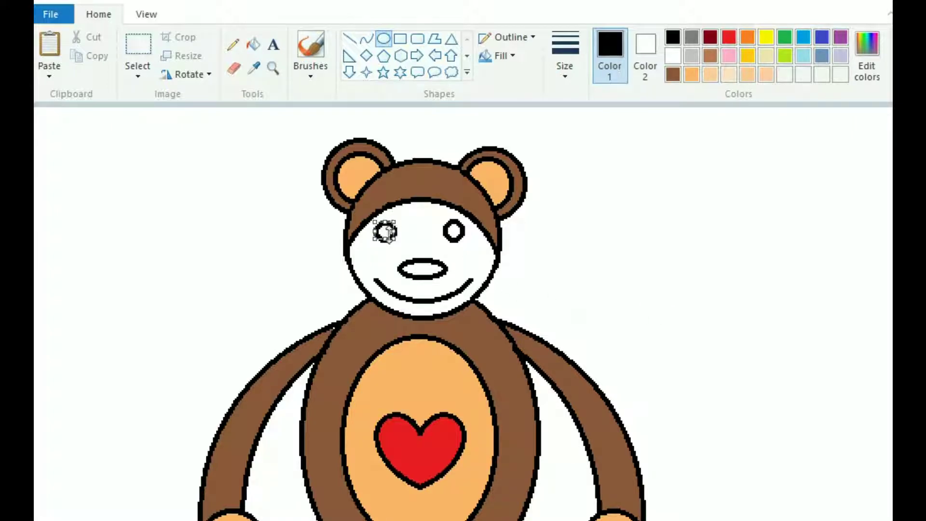
{"action": "key", "text": "ctrl+z"}
Step: Draw a small circle as the left eye and move it level with the right eye, mirrored across the nose
{"action": "left_click_drag", "start_coordinate": [395, 221], "coordinate": [413, 242]}
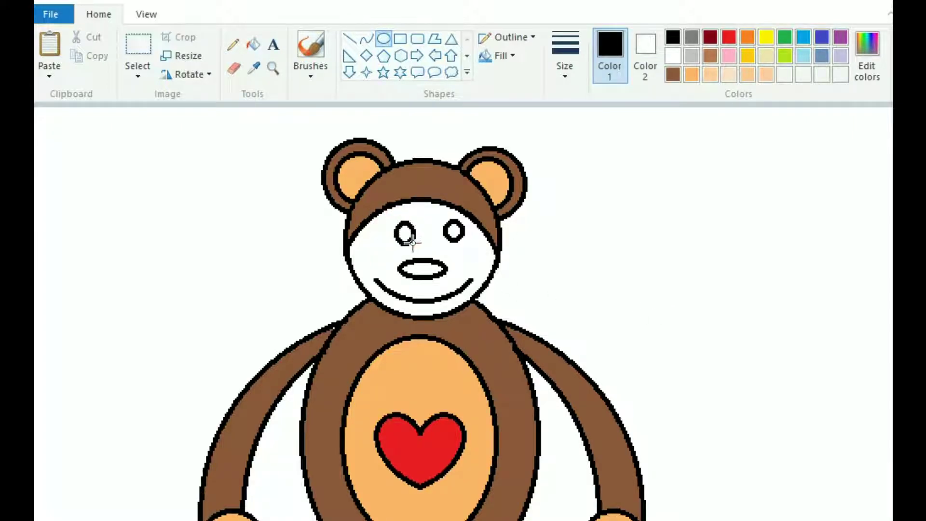
{"action": "key", "text": "Left"}
{"action": "key", "text": "Left"}
{"action": "key", "text": "Left"}
{"action": "key", "text": "Left"}
{"action": "key", "text": "Left"}
{"action": "key", "text": "Left"}
{"action": "key", "text": "Left"}
{"action": "key", "text": "Left"}
{"action": "key", "text": "Left"}
{"action": "key", "text": "Left"}
{"action": "key", "text": "Left"}
{"action": "key", "text": "Left"}
{"action": "key", "text": "Left"}
{"action": "key", "text": "Left"}
{"action": "key", "text": "Left"}
{"action": "key", "text": "Left"}
{"action": "key", "text": "Left"}
{"action": "key", "text": "Left"}
{"action": "key", "text": "Left"}
{"action": "key", "text": "Left"}
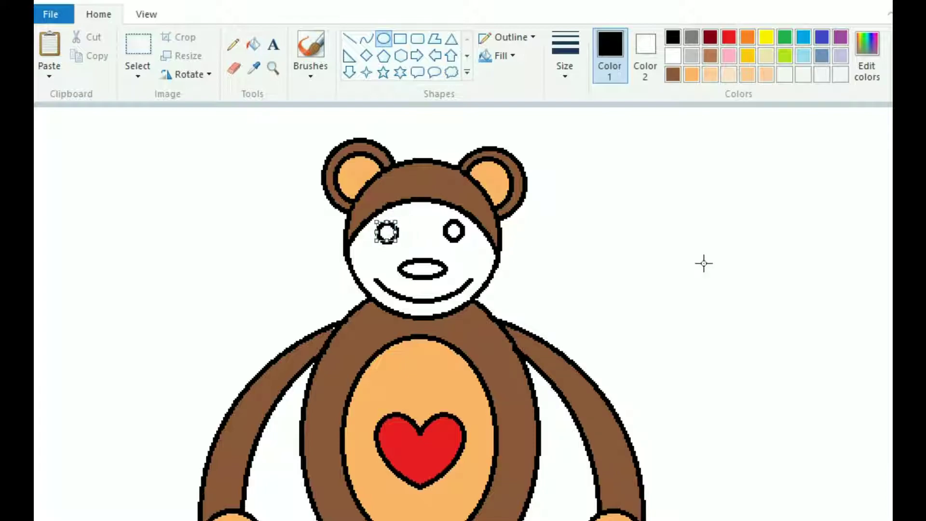
{"action": "key", "text": "Right"}
{"action": "key", "text": "Right"}
{"action": "key", "text": "Right"}
{"action": "key", "text": "Right"}
{"action": "key", "text": "Right"}
{"action": "key", "text": "Right"}
{"action": "key", "text": "Right"}
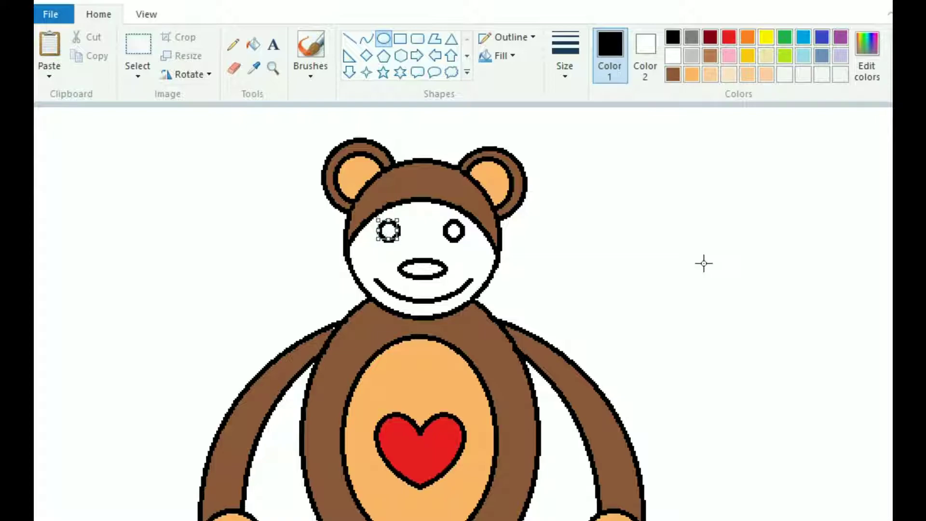
{"action": "left_click", "coordinate": [703, 263]}
Step: Fill the nose and both eyes with black
{"action": "left_click", "coordinate": [253, 44]}
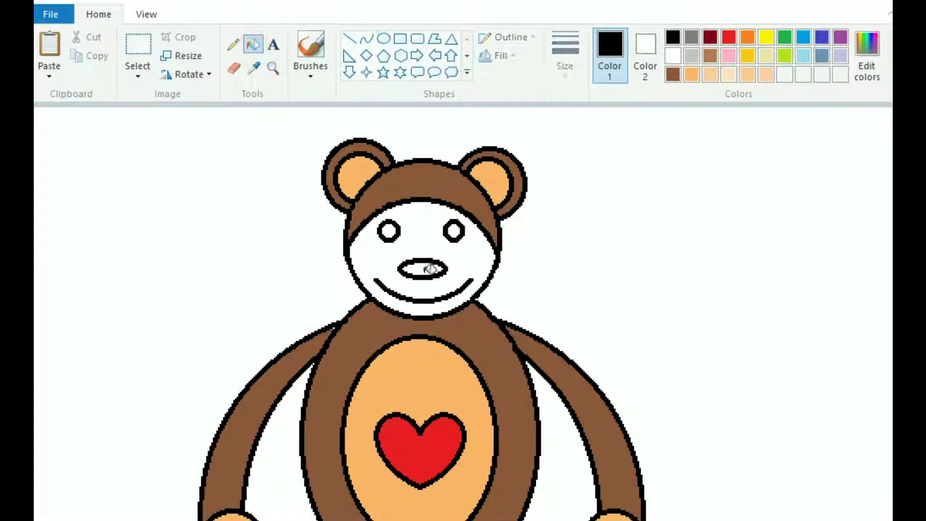
{"action": "left_click", "coordinate": [422, 269]}
{"action": "left_click", "coordinate": [453, 231]}
{"action": "left_click", "coordinate": [388, 230]}
Step: Draw a short vertical line connecting the nose to the middle of the smile
{"action": "left_click", "coordinate": [350, 38]}
{"action": "left_click_drag", "start_coordinate": [425, 281], "coordinate": [424, 299]}
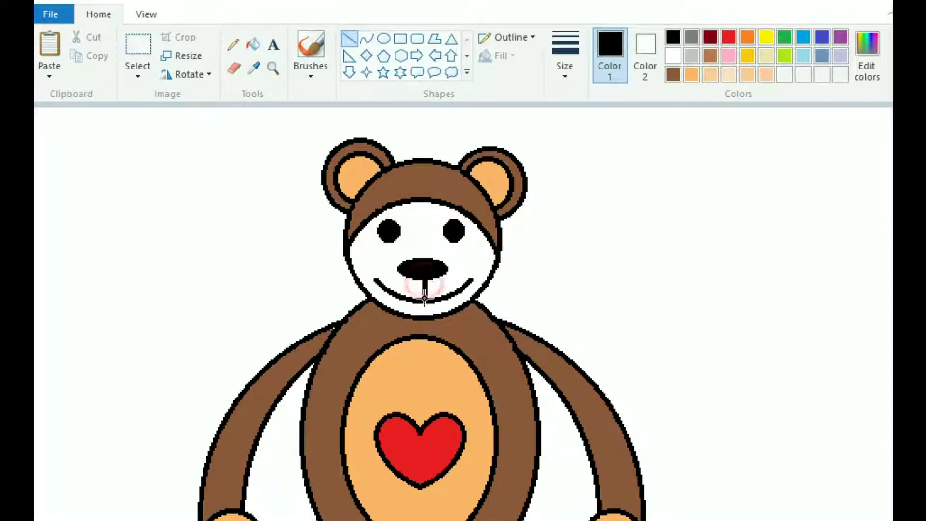
{"action": "left_click", "coordinate": [668, 270]}
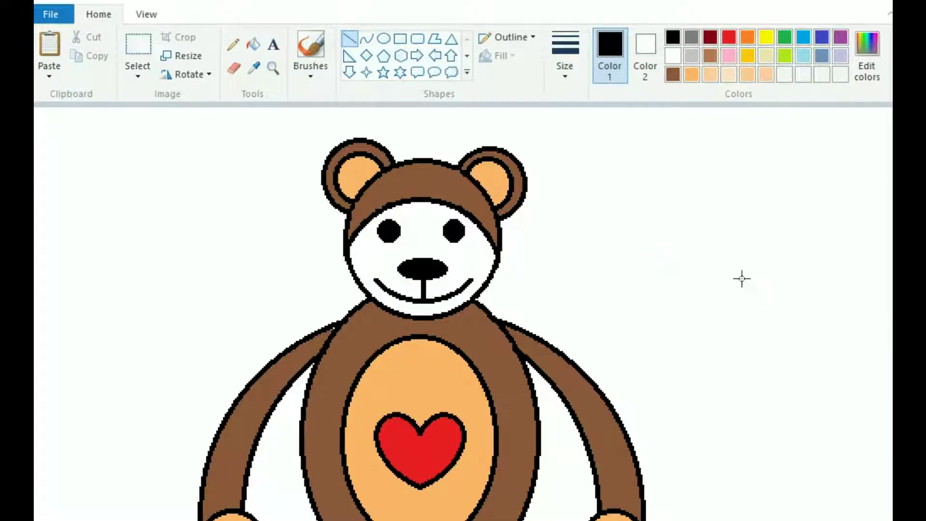
Step: Try several skin tones on the bear's white face and fill it with pale peach
{"action": "scroll", "coordinate": [670, 265], "scroll_direction": "down", "scroll_amount": 1}
{"action": "left_click", "coordinate": [711, 74]}
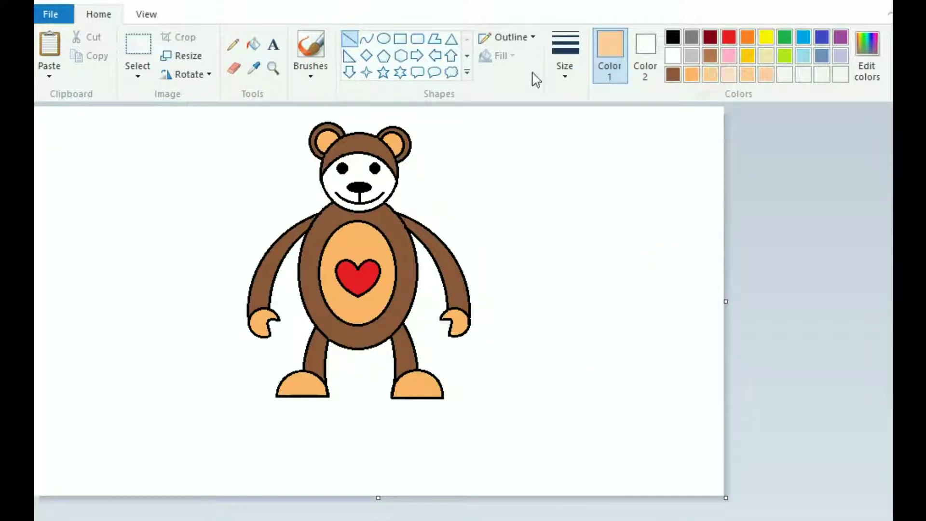
{"action": "left_click", "coordinate": [253, 44]}
{"action": "left_click", "coordinate": [357, 171]}
{"action": "left_click", "coordinate": [730, 75]}
{"action": "left_click", "coordinate": [364, 167]}
{"action": "left_click", "coordinate": [749, 78]}
{"action": "left_click", "coordinate": [368, 163]}
{"action": "left_click", "coordinate": [730, 76]}
{"action": "left_click", "coordinate": [766, 74]}
{"action": "left_click", "coordinate": [766, 55]}
{"action": "left_click", "coordinate": [367, 166]}
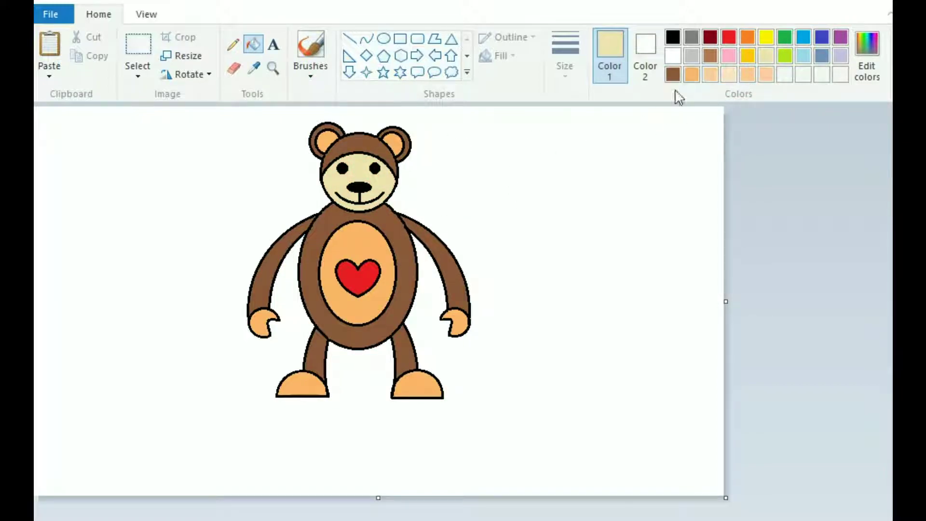
{"action": "left_click", "coordinate": [729, 76]}
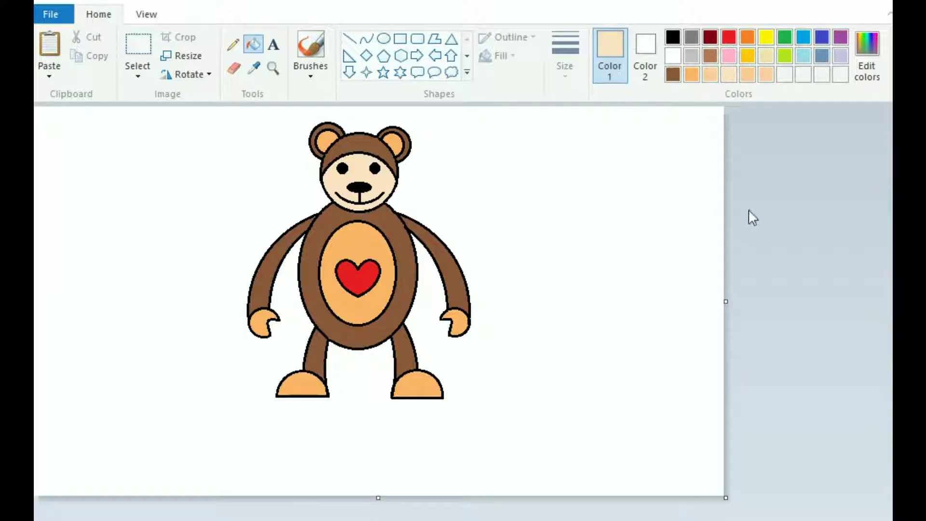
Step: Add a two-line caption beside the bear reading "BERUANG - ku" and "Bernama TEDDY"
{"action": "left_click", "coordinate": [273, 45]}
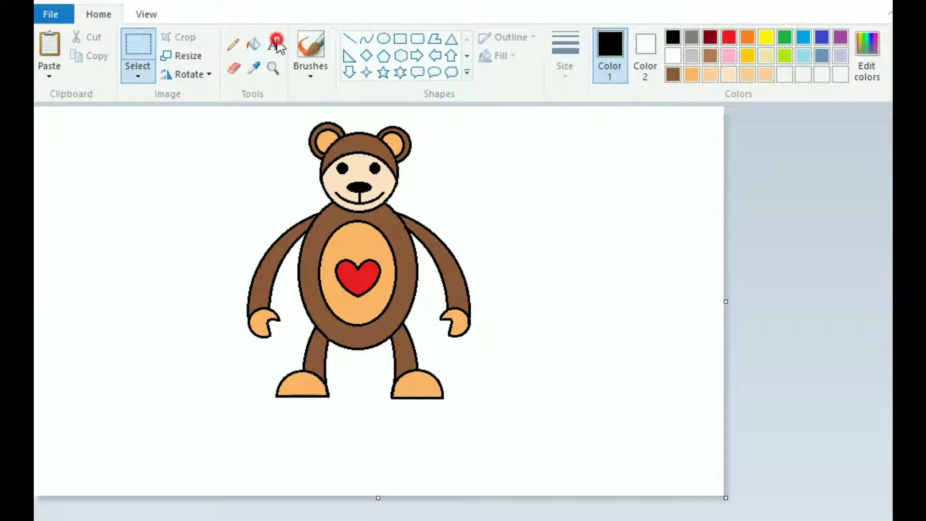
{"action": "left_click", "coordinate": [518, 176]}
{"action": "left_click_drag", "start_coordinate": [658, 251], "coordinate": [697, 245]}
{"action": "type", "text": "BERUANG"}
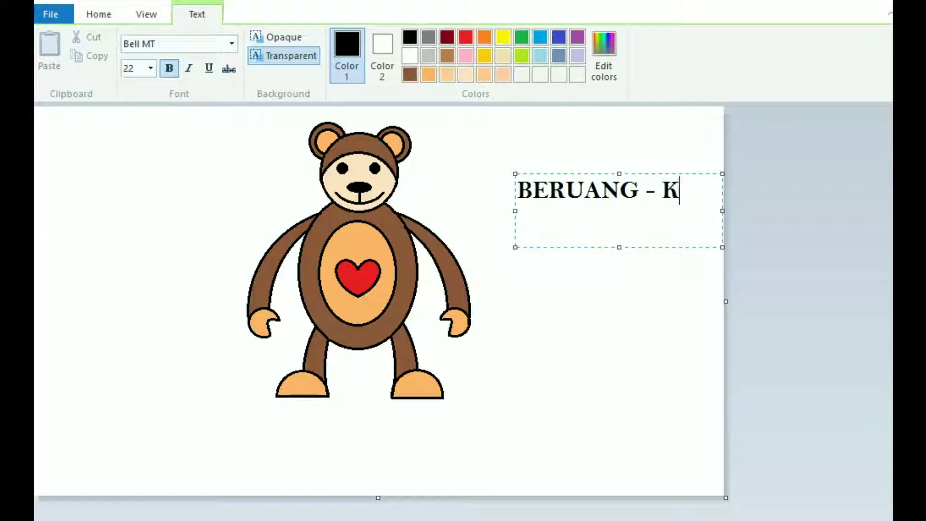
{"action": "type", "text": " - ku"}
{"action": "key", "text": "Return"}
{"action": "type", "text": "Bernama TEDDY"}
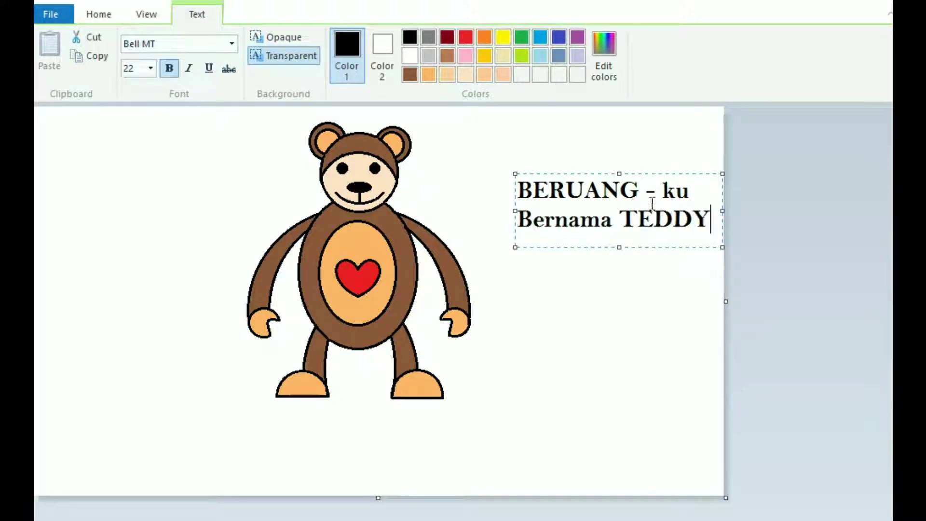
Step: Try different colours on the whole caption and set it to indigo
{"action": "key", "text": "ctrl+a"}
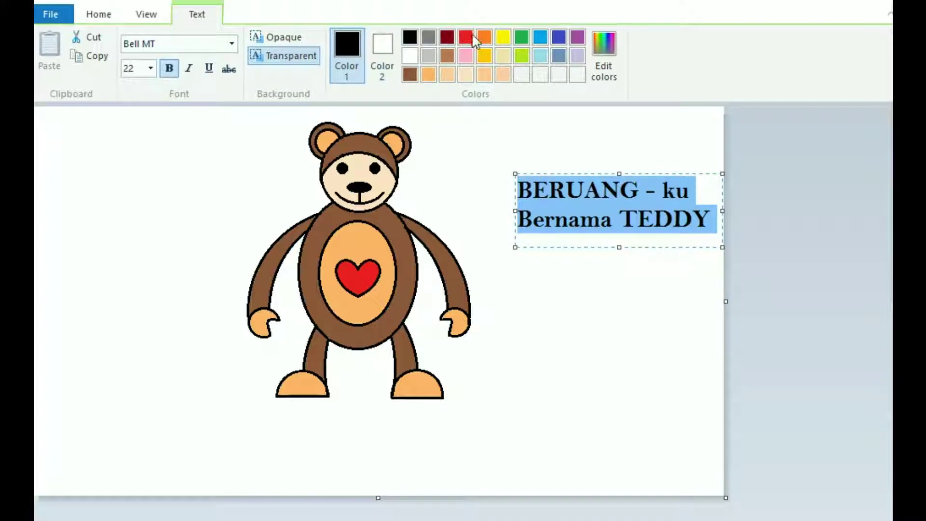
{"action": "left_click", "coordinate": [472, 35]}
{"action": "left_click", "coordinate": [469, 57]}
{"action": "left_click", "coordinate": [484, 54]}
{"action": "left_click", "coordinate": [521, 36]}
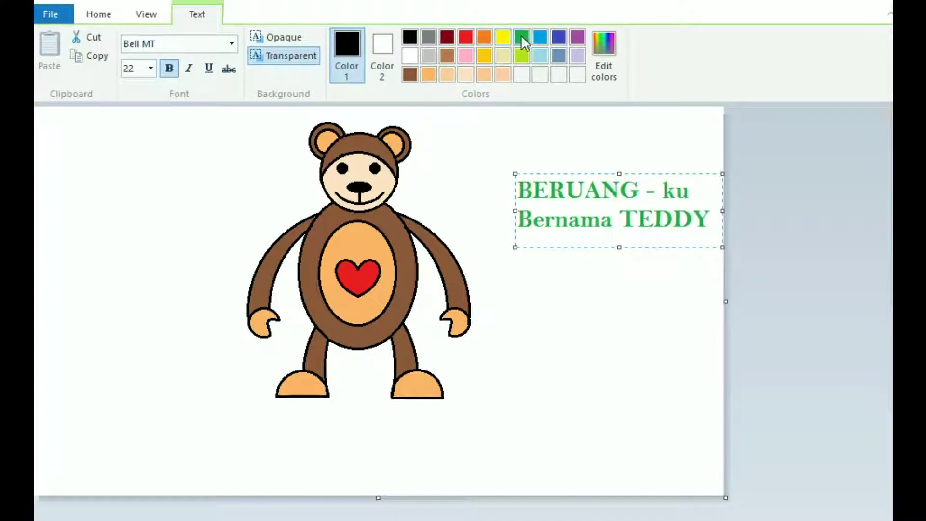
{"action": "left_click", "coordinate": [558, 37]}
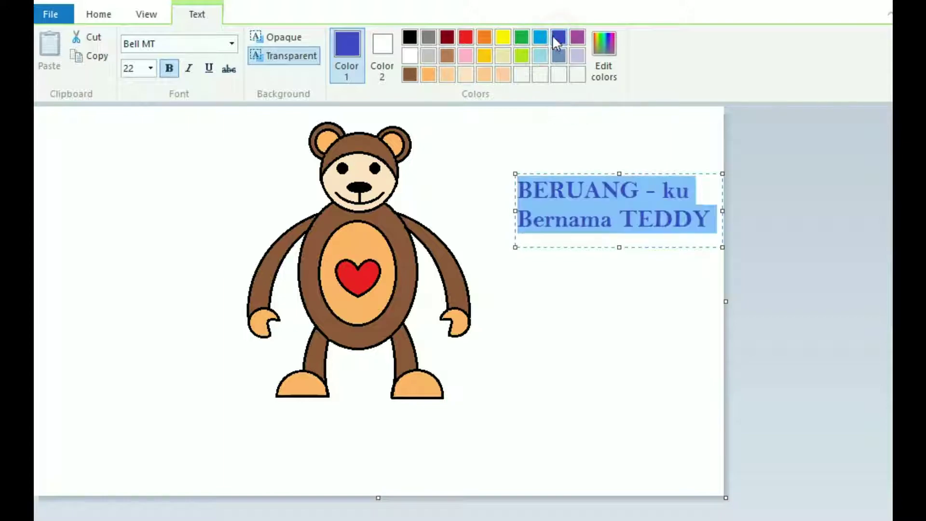
Step: Set the caption's font to Century Gothic and place the text lower, beside the bear's legs
{"action": "left_click", "coordinate": [231, 44]}
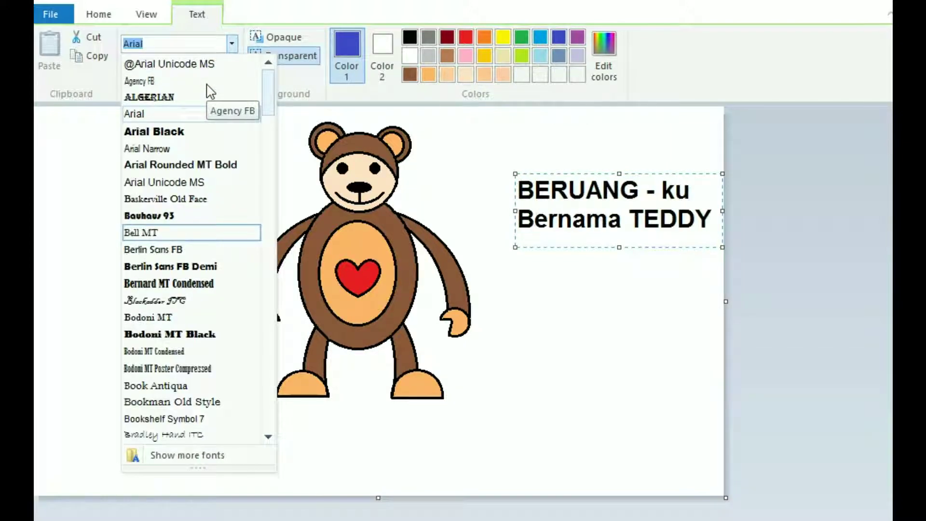
{"action": "key", "text": "Down"}
{"action": "key", "text": "Down"}
{"action": "key", "text": "Down"}
{"action": "key", "text": "Down"}
{"action": "key", "text": "Down"}
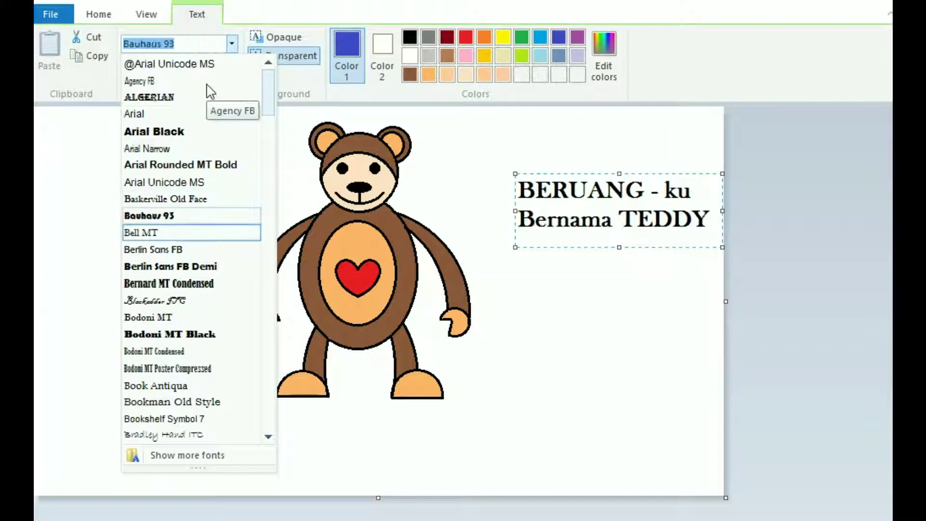
{"action": "key", "text": "Down"}
{"action": "key", "text": "Down"}
{"action": "key", "text": "Down"}
{"action": "key", "text": "Down"}
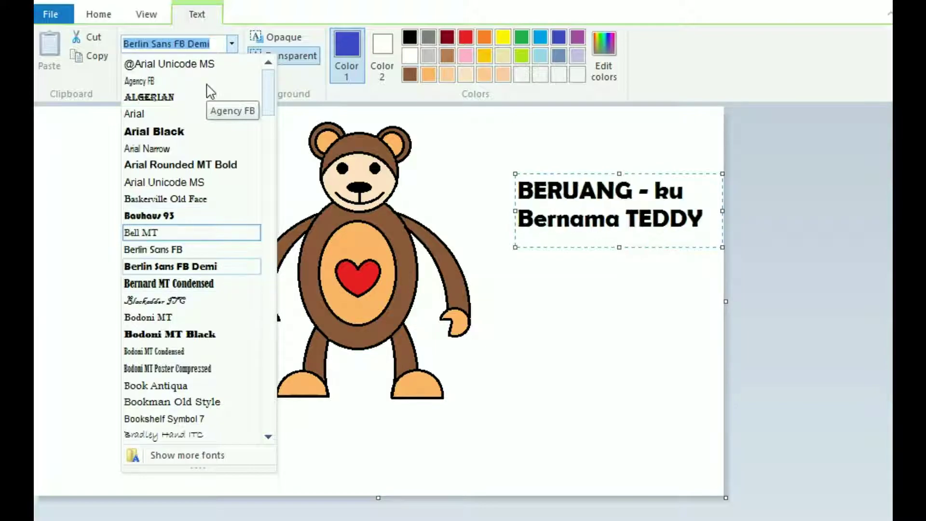
{"action": "key", "text": "Down"}
{"action": "key", "text": "Down"}
{"action": "key", "text": "Down"}
{"action": "key", "text": "Down"}
{"action": "key", "text": "Down"}
{"action": "key", "text": "Down"}
{"action": "key", "text": "Down"}
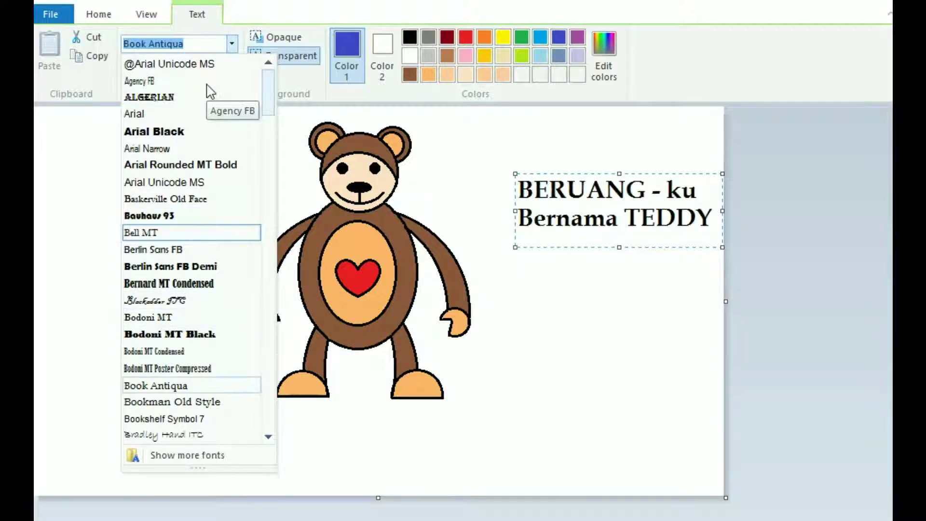
{"action": "key", "text": "Down"}
{"action": "key", "text": "Down"}
{"action": "key", "text": "Down"}
{"action": "key", "text": "Down"}
{"action": "key", "text": "Down"}
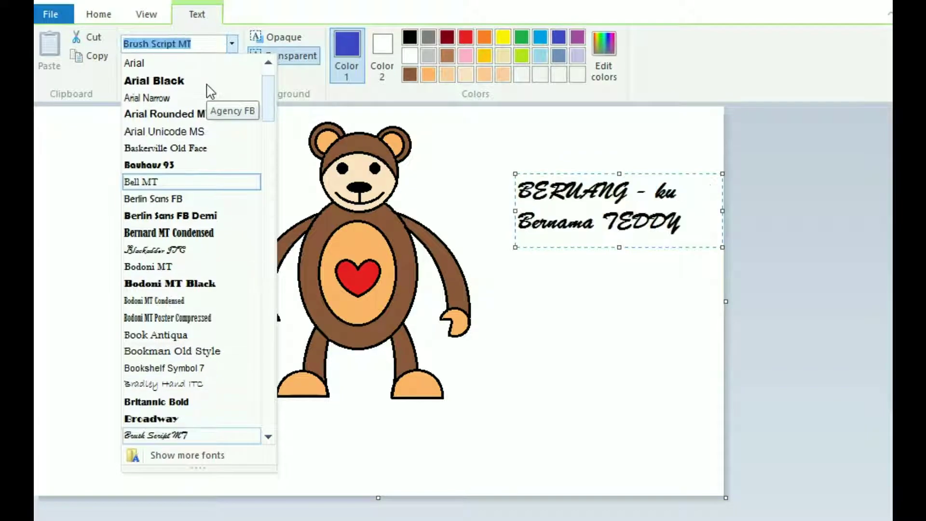
{"action": "key", "text": "Down"}
{"action": "key", "text": "Down"}
{"action": "key", "text": "Down"}
{"action": "key", "text": "Down"}
{"action": "key", "text": "Down"}
{"action": "key", "text": "Down"}
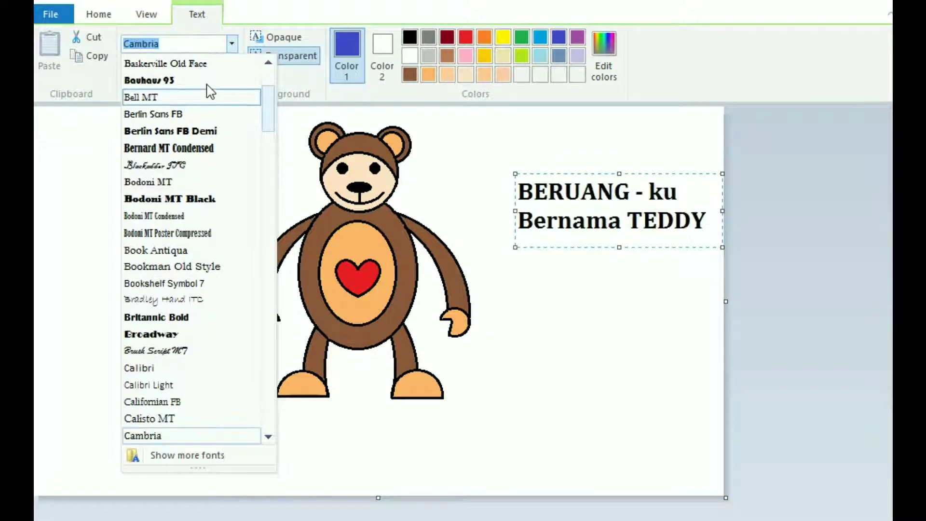
{"action": "key", "text": "Down"}
{"action": "key", "text": "Down"}
{"action": "key", "text": "Down"}
{"action": "key", "text": "Down"}
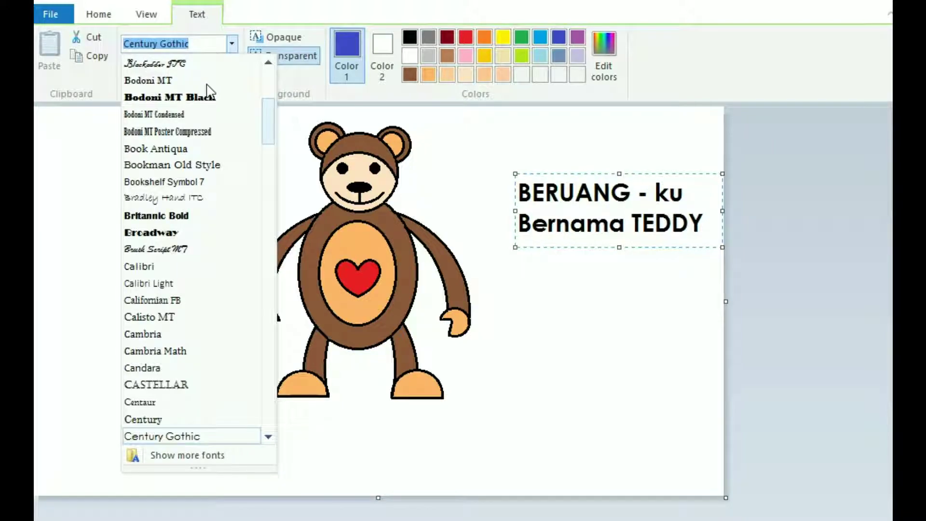
{"action": "key", "text": "Return"}
{"action": "left_click_drag", "start_coordinate": [661, 172], "coordinate": [642, 338]}
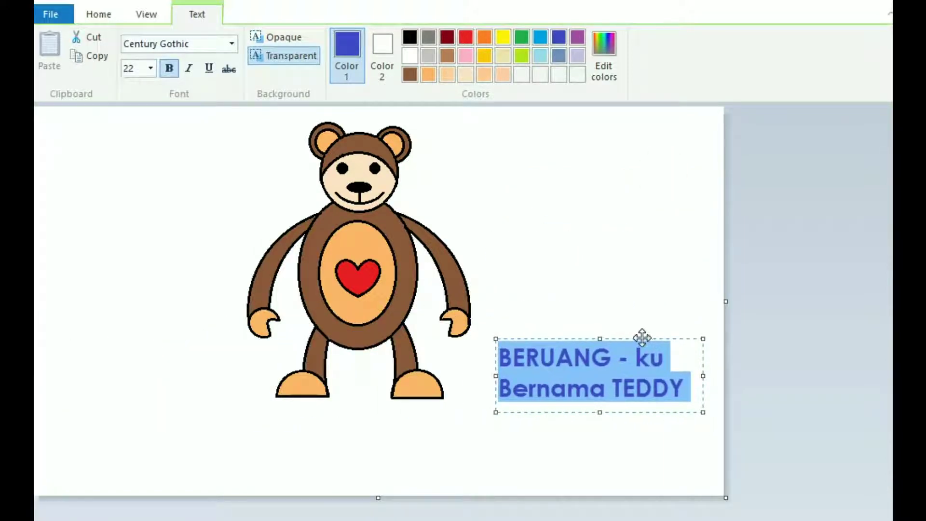
{"action": "left_click", "coordinate": [635, 295]}
Step: Draw a small red-outlined heart just above the caption and fill it with red
{"action": "left_click", "coordinate": [468, 77]}
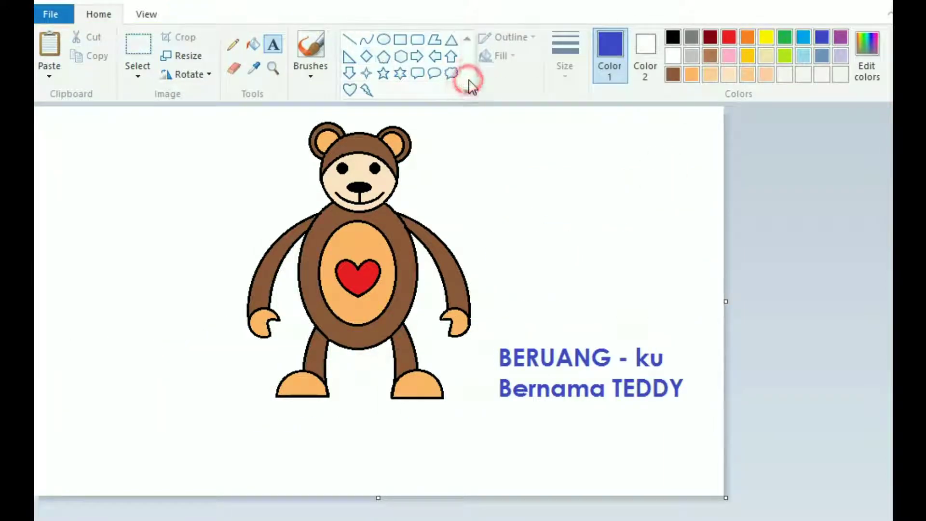
{"action": "left_click", "coordinate": [401, 72]}
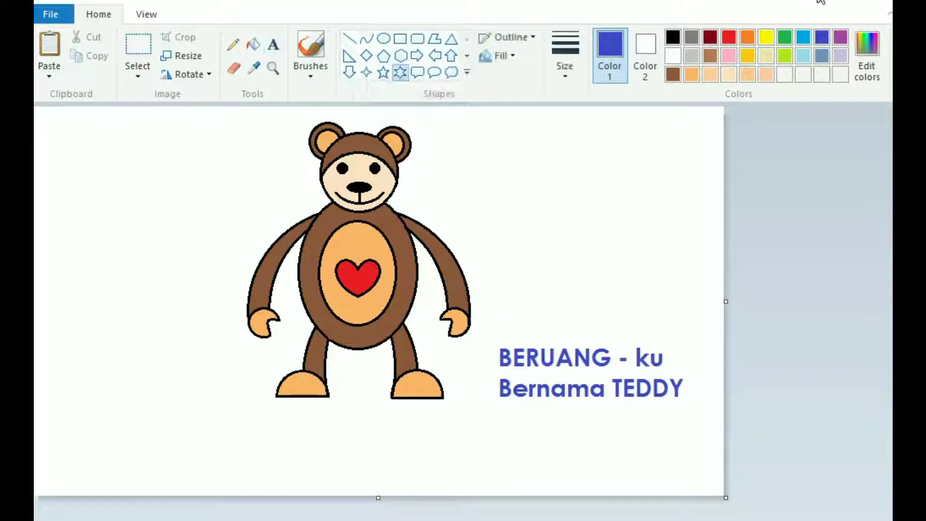
{"action": "left_click", "coordinate": [465, 73]}
{"action": "left_click", "coordinate": [351, 88]}
{"action": "left_click_drag", "start_coordinate": [544, 212], "coordinate": [581, 244]}
{"action": "left_click", "coordinate": [673, 37]}
{"action": "left_click", "coordinate": [729, 39]}
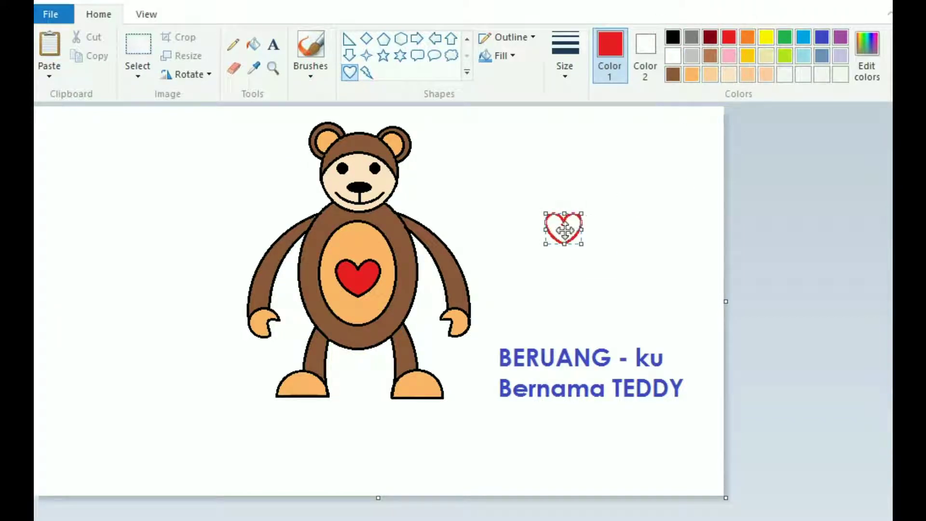
{"action": "left_click_drag", "start_coordinate": [565, 228], "coordinate": [623, 312]}
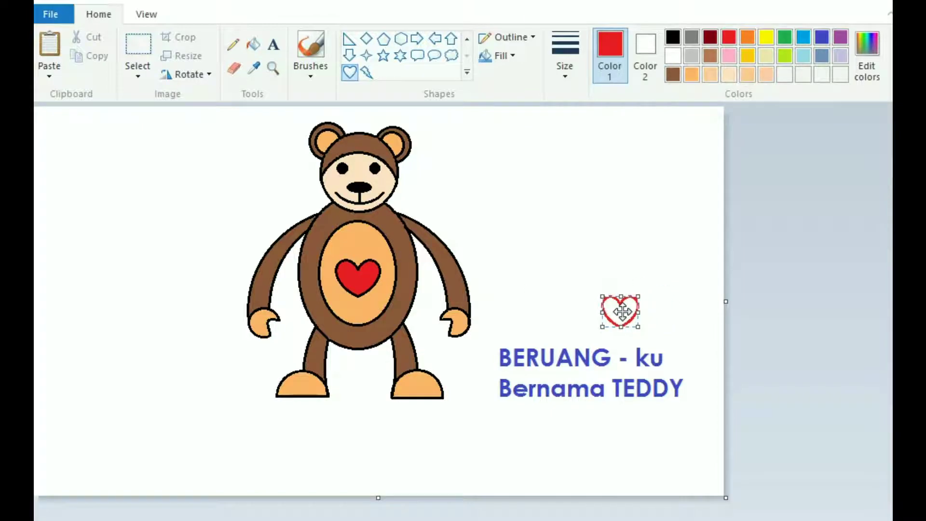
{"action": "left_click", "coordinate": [253, 44]}
{"action": "left_click", "coordinate": [624, 308]}
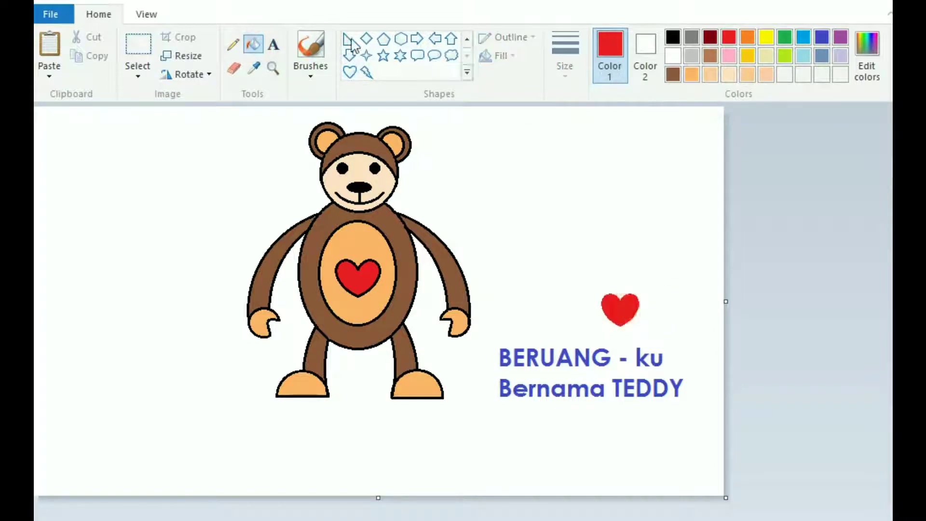
Step: Draw a larger red heart above and to the left of the small one and fill it with red
{"action": "left_click", "coordinate": [350, 72]}
{"action": "left_click_drag", "start_coordinate": [561, 151], "coordinate": [571, 263]}
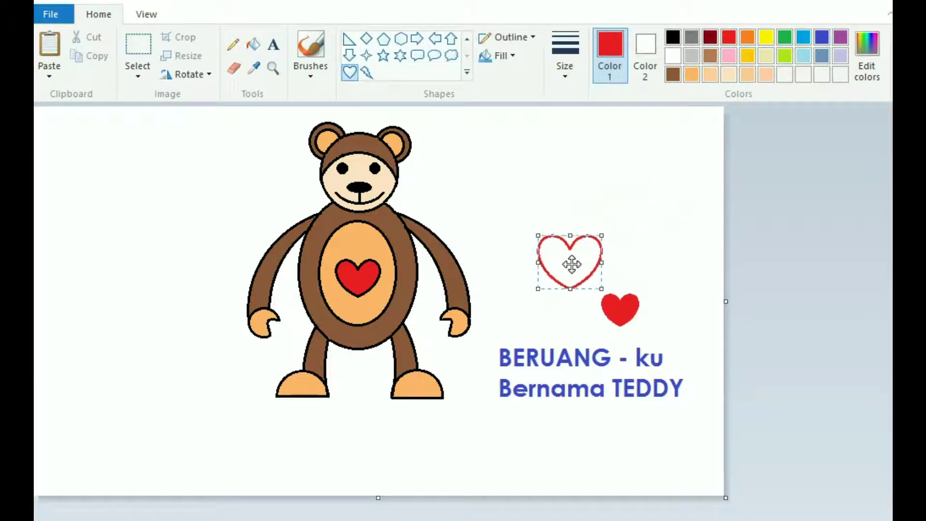
{"action": "left_click", "coordinate": [253, 44]}
{"action": "left_click", "coordinate": [576, 257]}
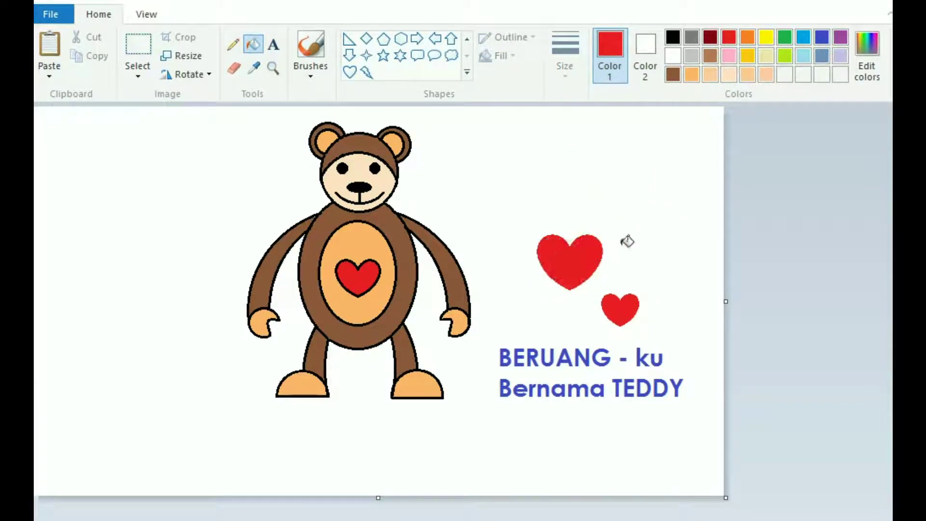